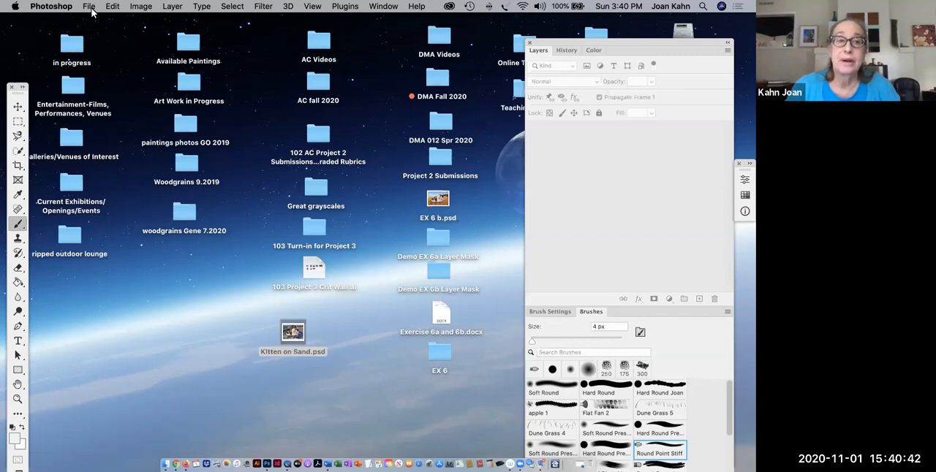
# - Create an 11 x 8.5 inch CMYK document at 200 pixels/inch with a white background, and dismiss the crash report without sending it
pyautogui.click(90, 7)
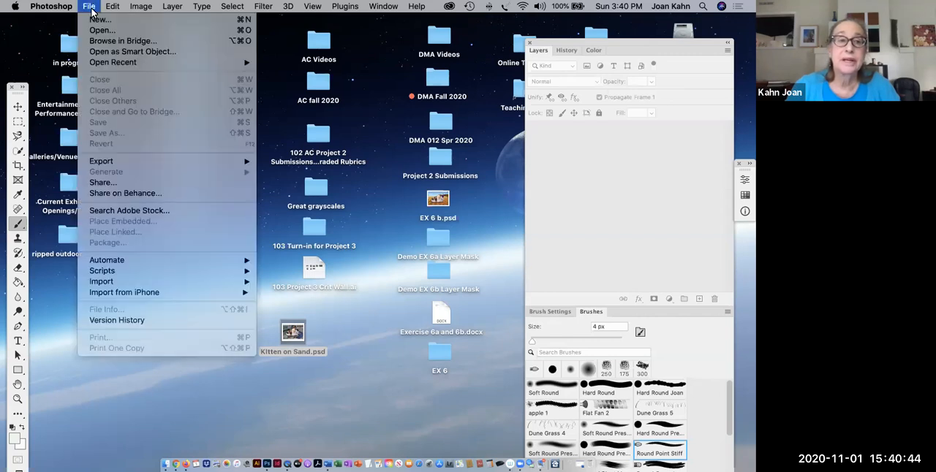
pyautogui.click(95, 21)
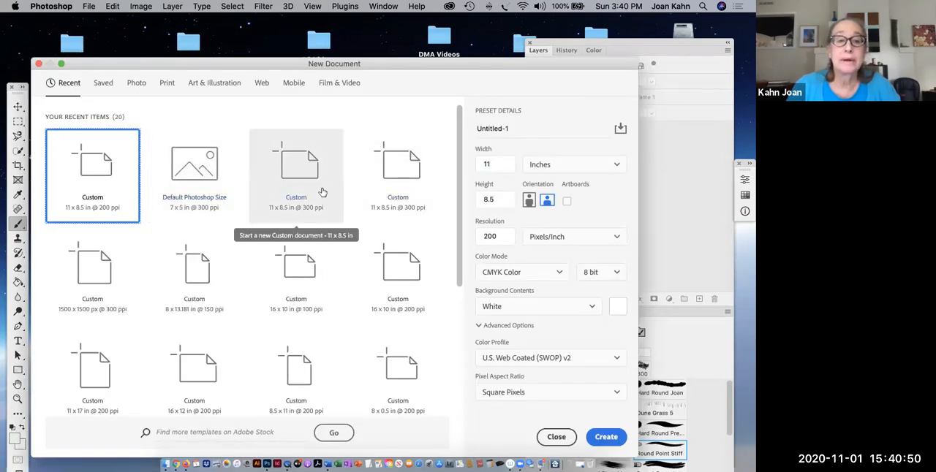
pyautogui.click(303, 187)
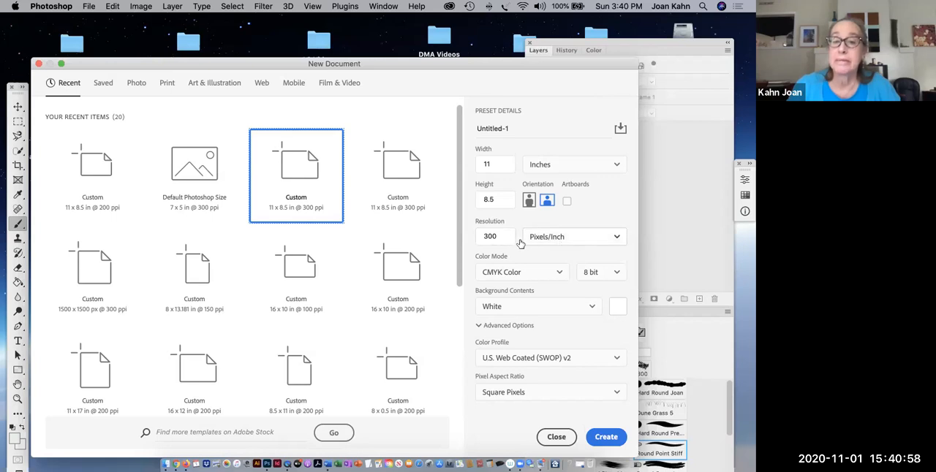
pyautogui.doubleClick(477, 235)
pyautogui.write('2')
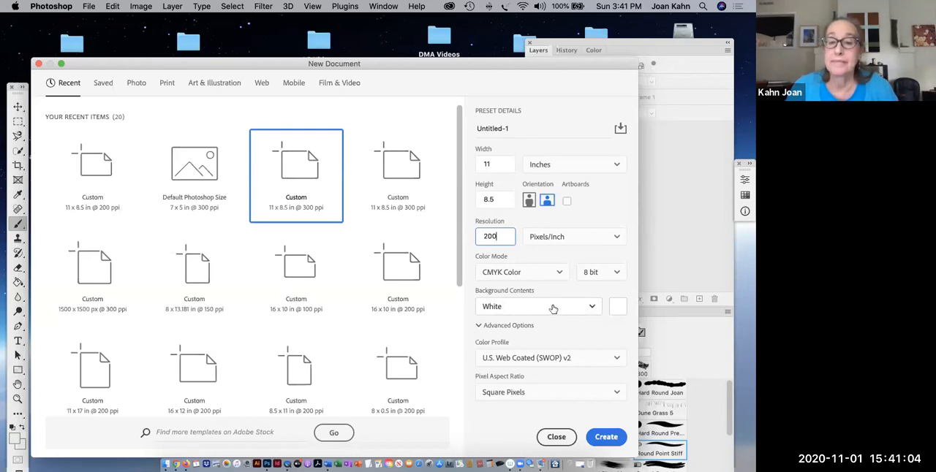
pyautogui.click(606, 438)
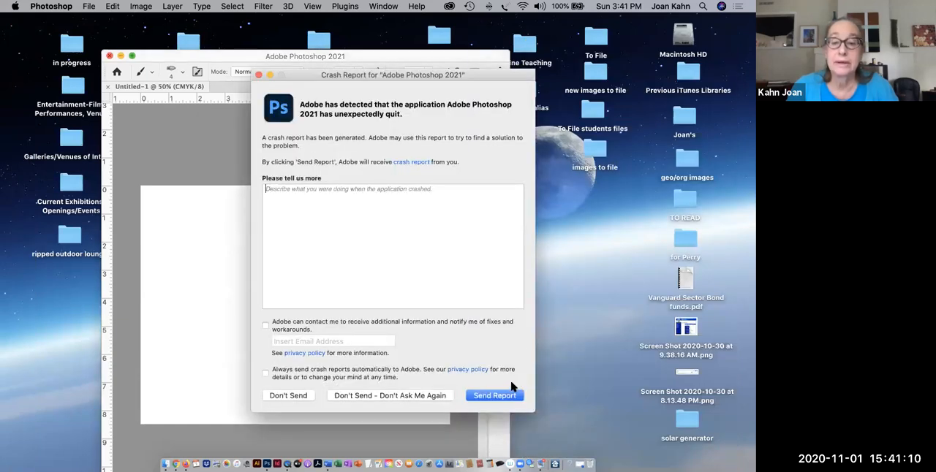
pyautogui.click(302, 395)
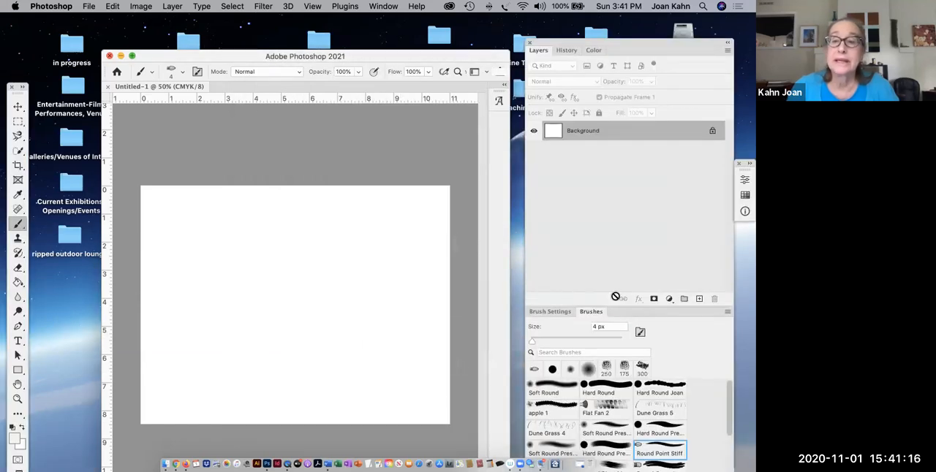
# - Add two empty layers above the Background and make the lower one, Layer 1, active
pyautogui.click(699, 301)
pyautogui.click(699, 301)
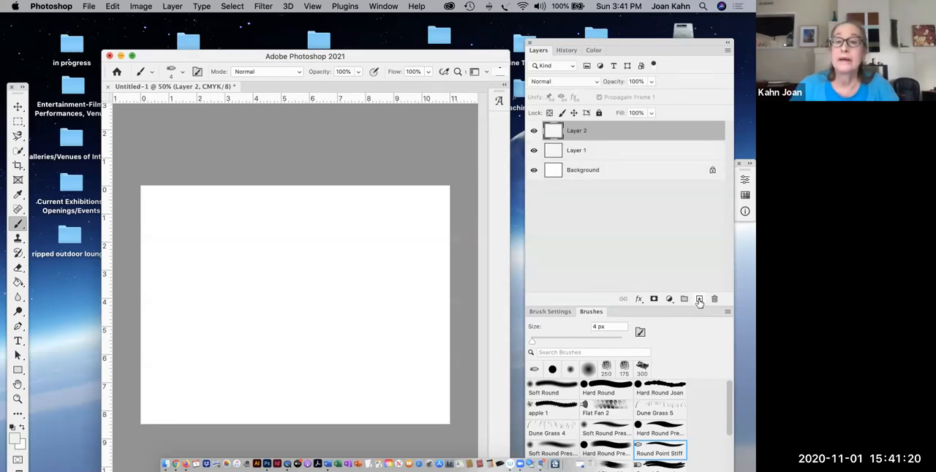
pyautogui.click(574, 154)
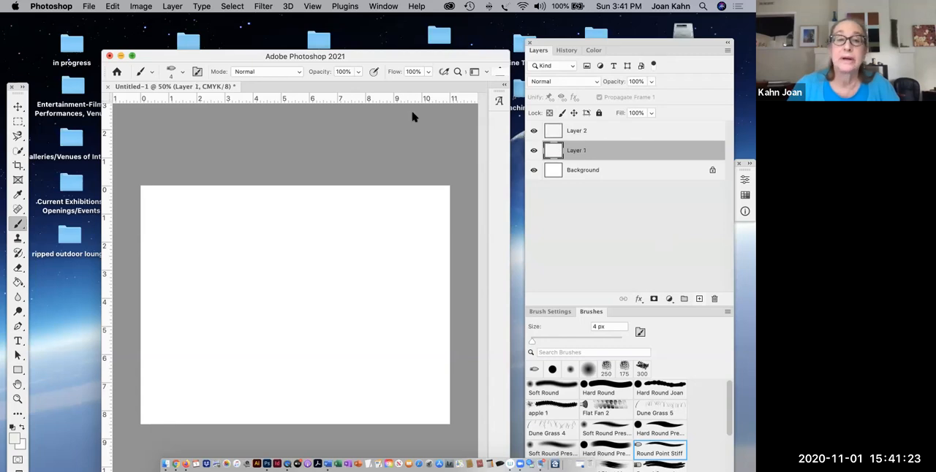
# - Place "for EX 6 Sand-dunes-Sahara.jpg" from the EX 6 folder on the Desktop as an embedded image on Layer 1
pyautogui.click(89, 6)
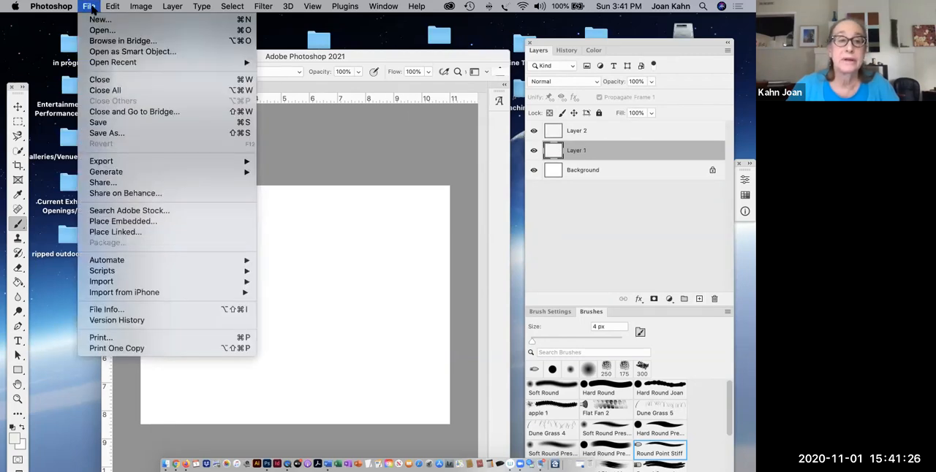
pyautogui.click(97, 221)
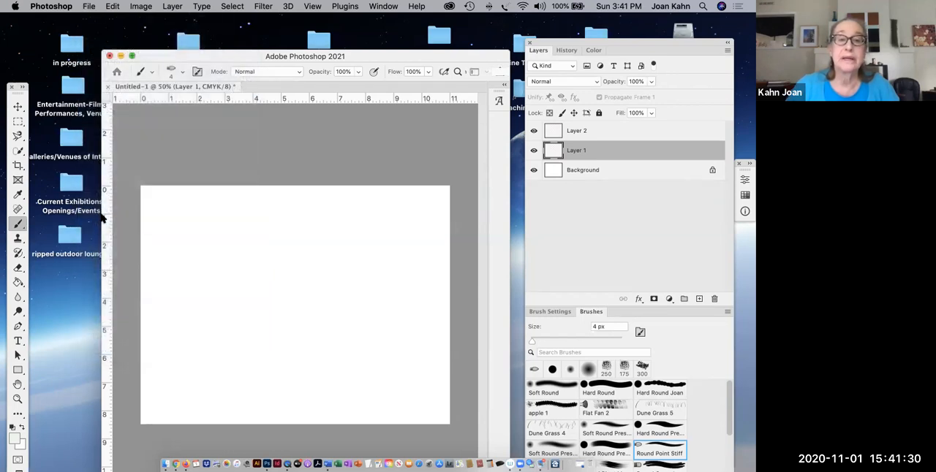
pyautogui.scroll(-2, 327, 228)
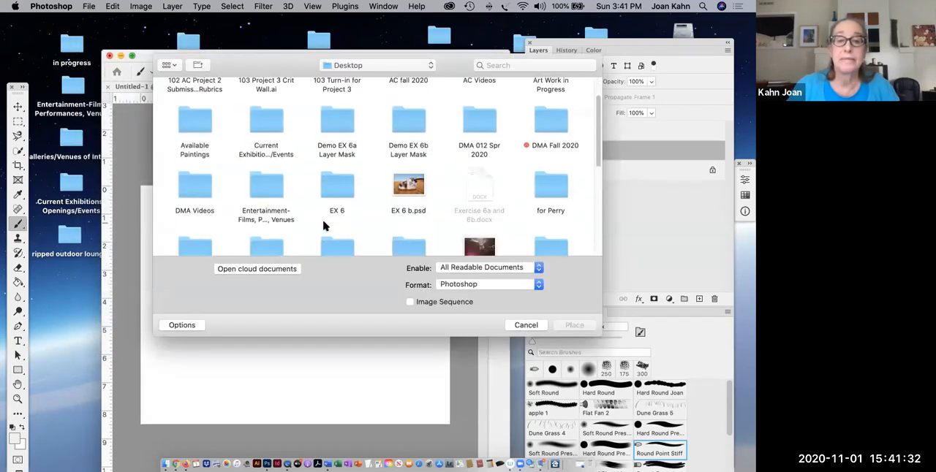
pyautogui.doubleClick(334, 182)
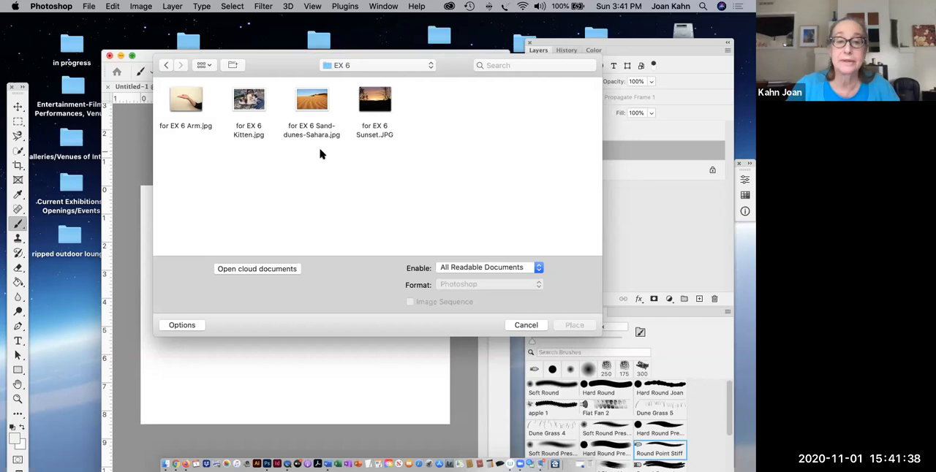
pyautogui.click(316, 110)
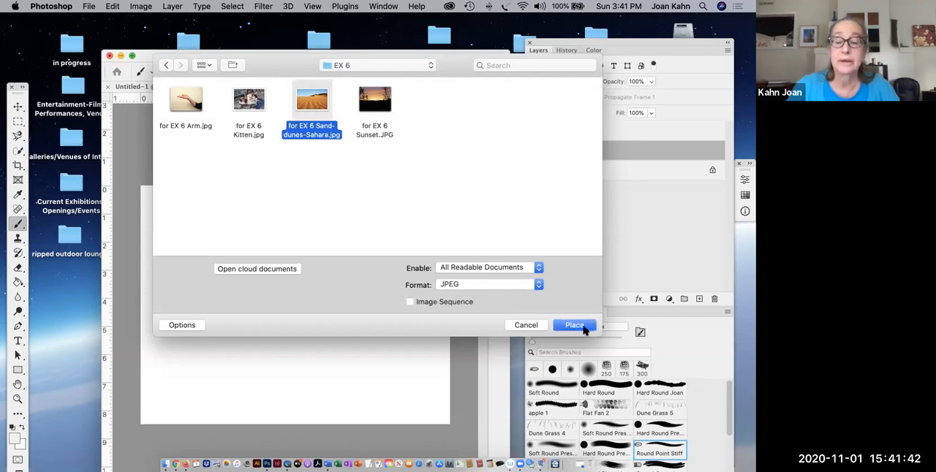
pyautogui.click(576, 326)
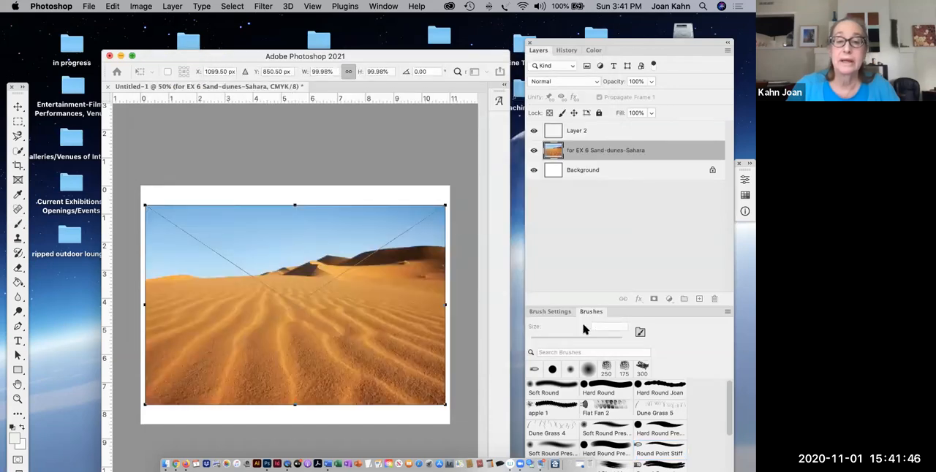
# - Scale the placed sand dunes image proportionally to about 103% so it spans the full canvas width, and commit the transform
pyautogui.moveTo(444, 208); pyautogui.dragTo(449, 202)
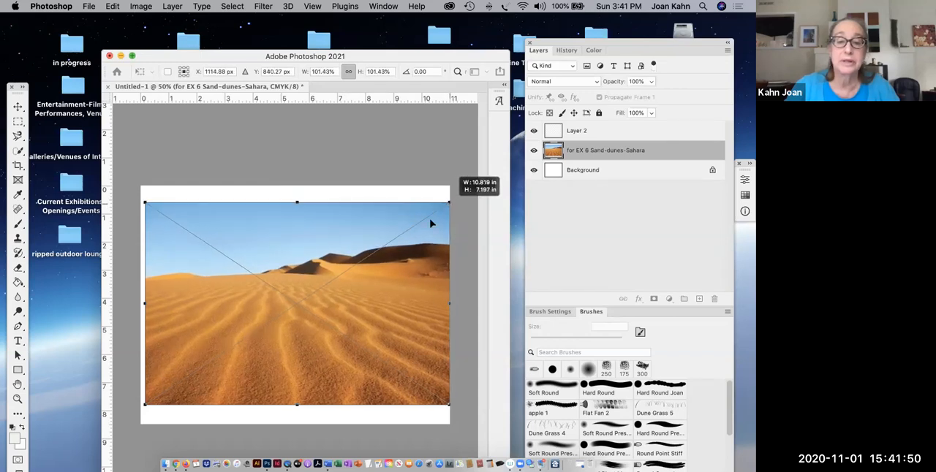
pyautogui.moveTo(146, 405); pyautogui.dragTo(139, 408)
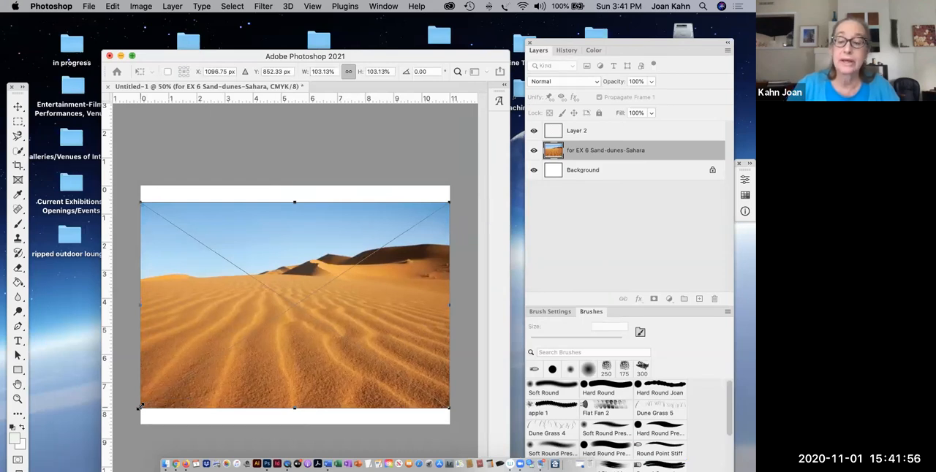
pyautogui.press('Return')
pyautogui.press('b')
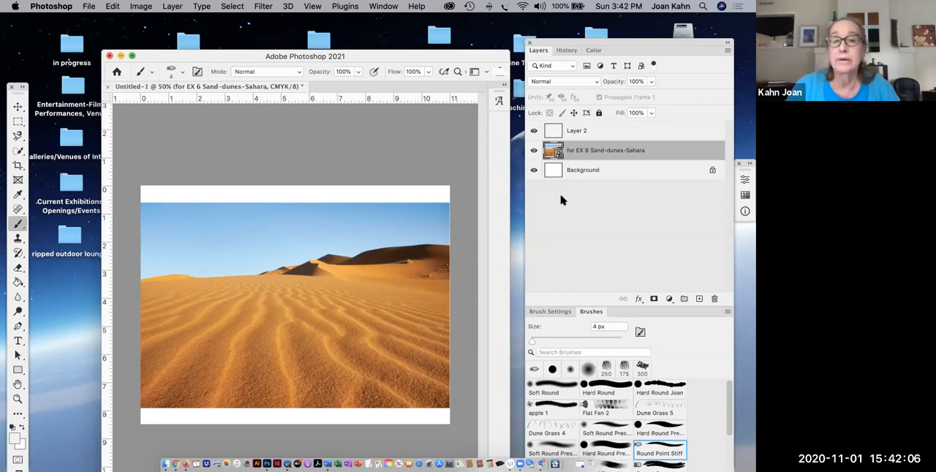
# - Rasterize the sand dunes smart object layer
pyautogui.click(173, 7)
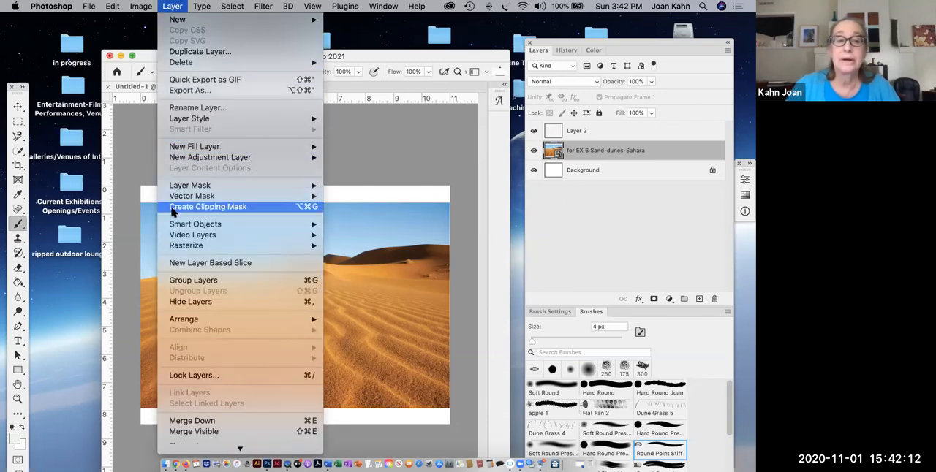
pyautogui.moveTo(259, 246)
pyautogui.click(350, 288)
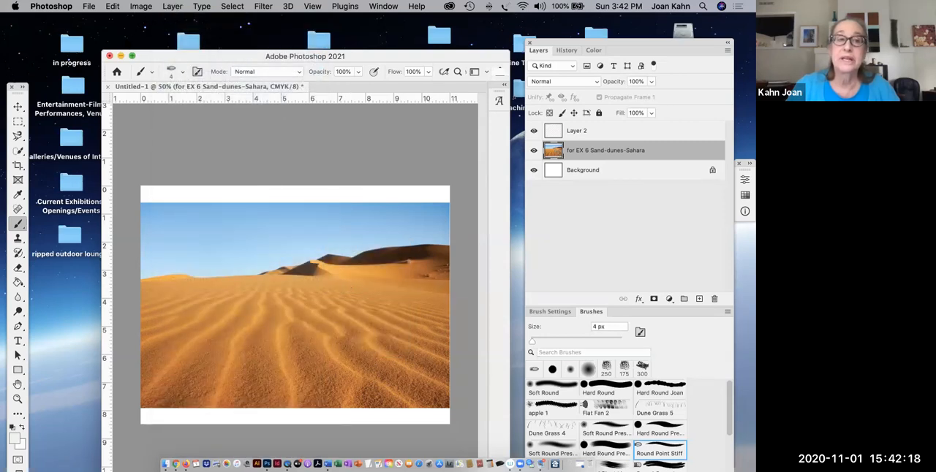
# - Save the document to the Desktop in Photoshop format as "Ex 6b" plus the author's full name, with layers and Maximize Compatibility enabled
pyautogui.click(89, 6)
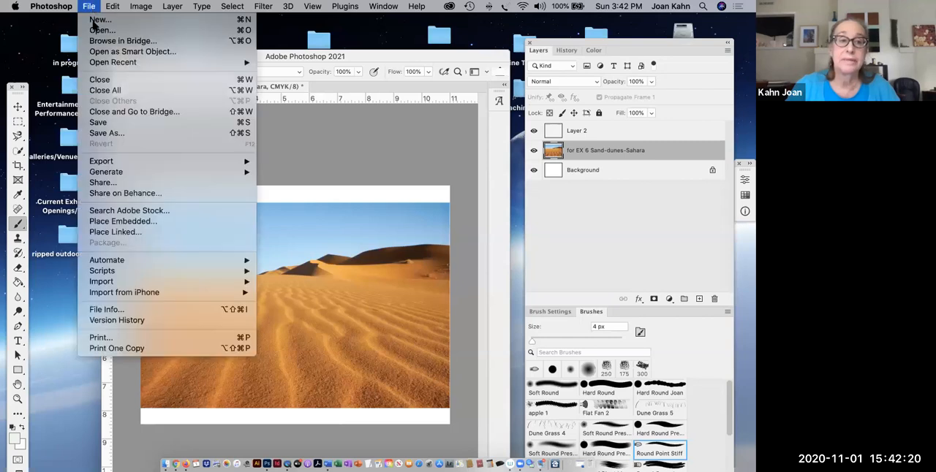
pyautogui.click(95, 134)
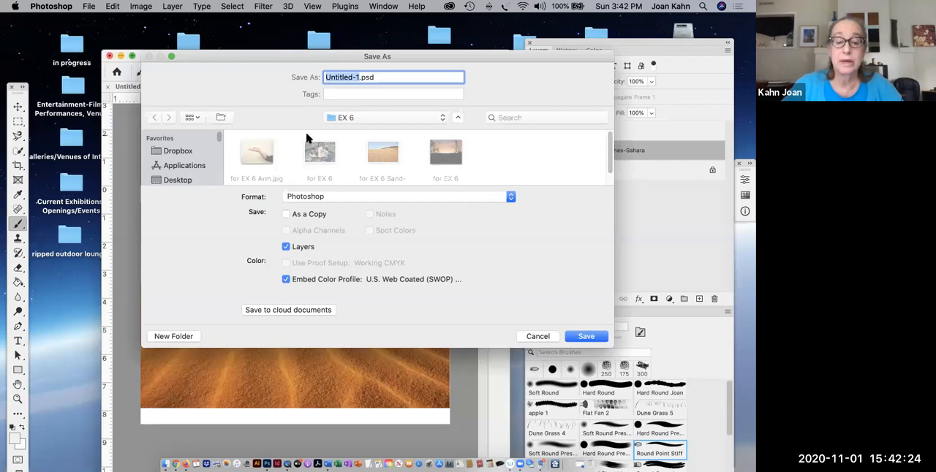
pyautogui.write('Ex')
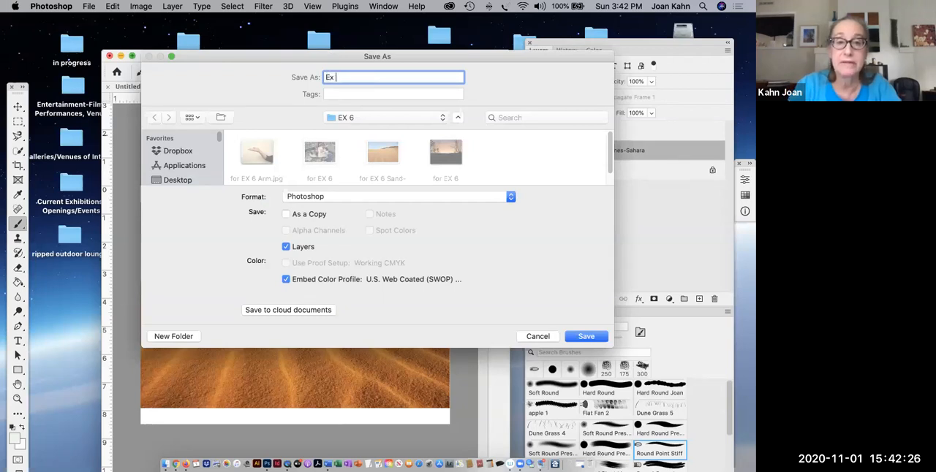
pyautogui.write(' 6')
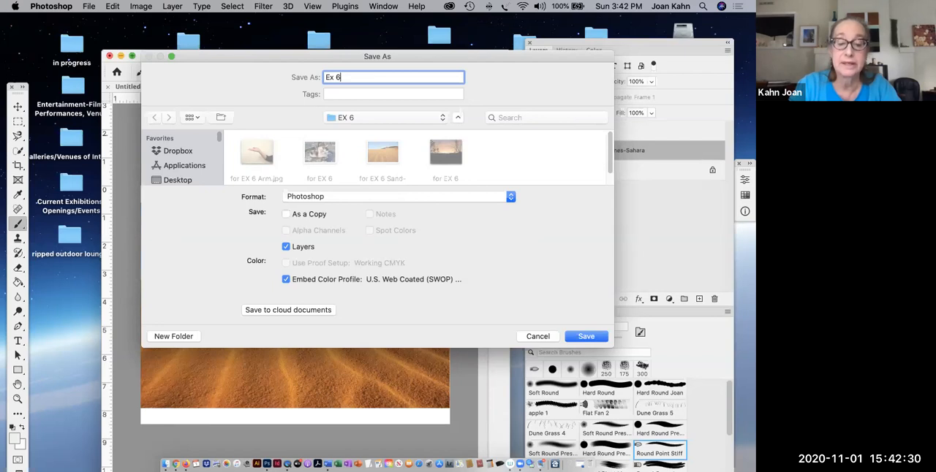
pyautogui.write('b')
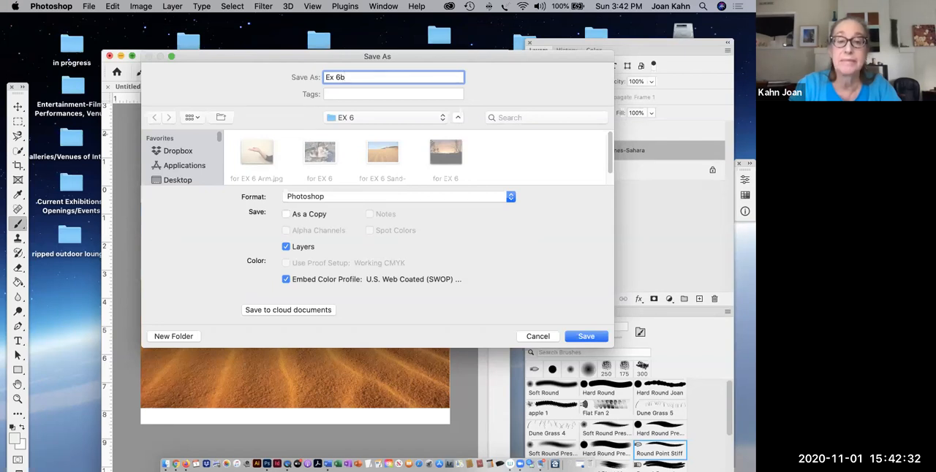
pyautogui.write(' Joan Kahn')
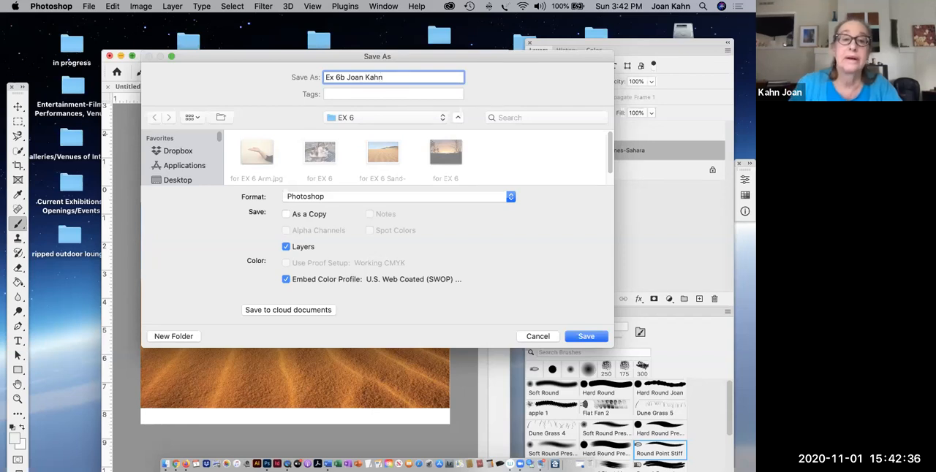
pyautogui.click(183, 180)
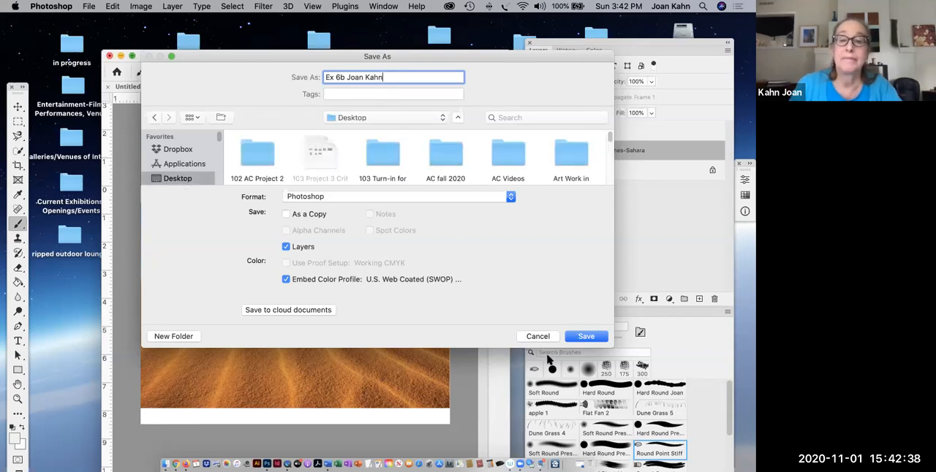
pyautogui.click(585, 337)
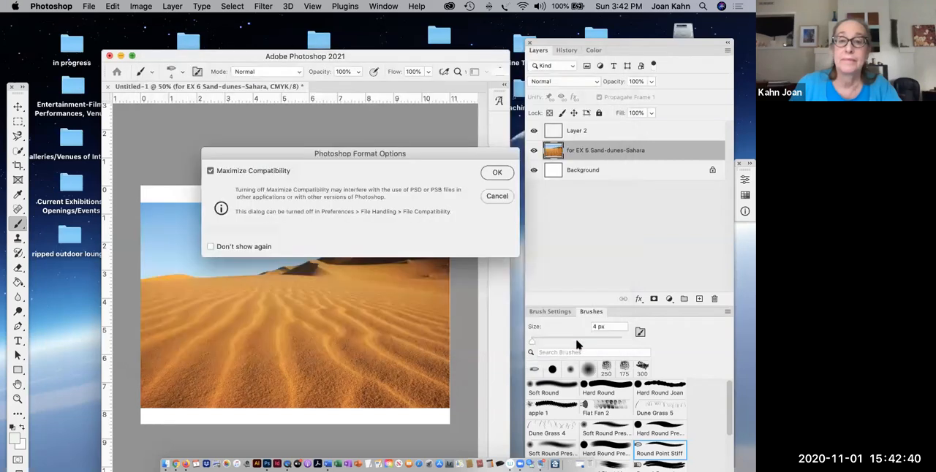
pyautogui.click(495, 173)
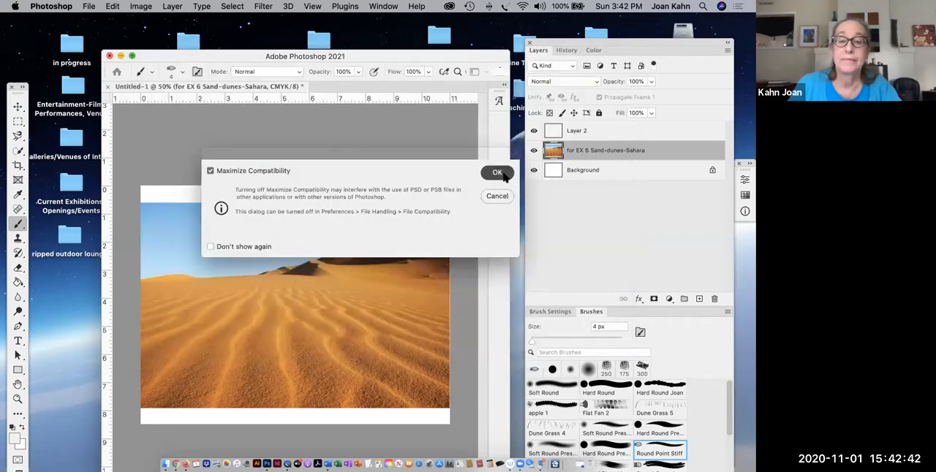
# - Place "for EX 6 Kitten.jpg" from the EX 6 folder as an embedded image on Layer 2
pyautogui.click(575, 131)
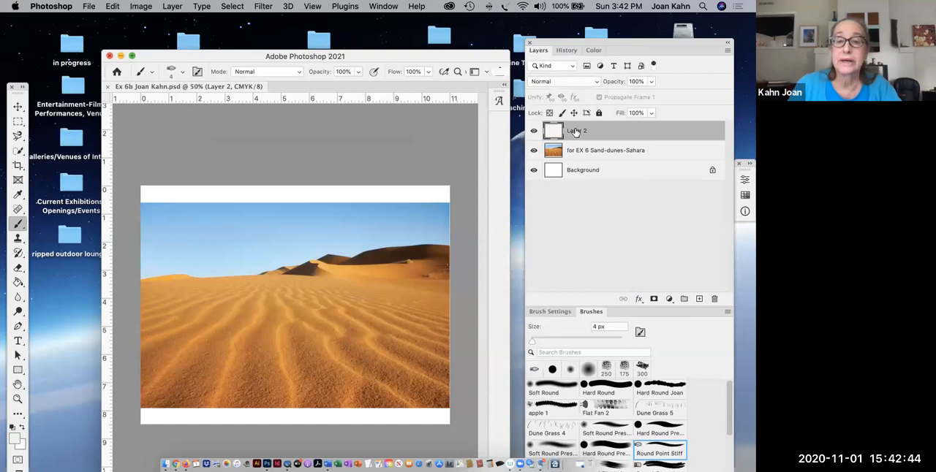
pyautogui.click(89, 7)
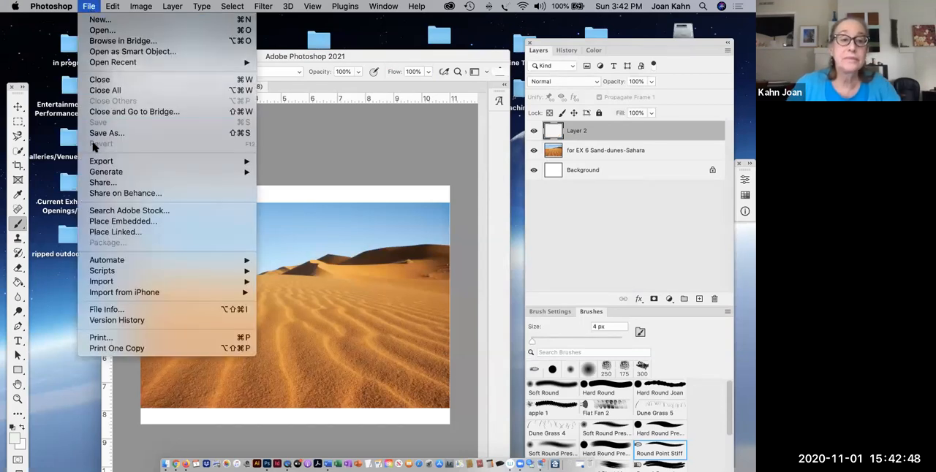
pyautogui.click(97, 221)
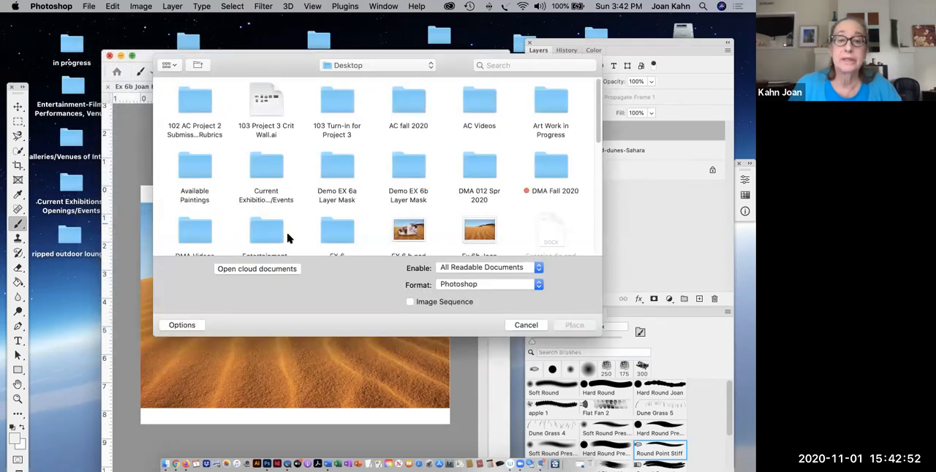
pyautogui.scroll(-3, 309, 239)
pyautogui.doubleClick(338, 189)
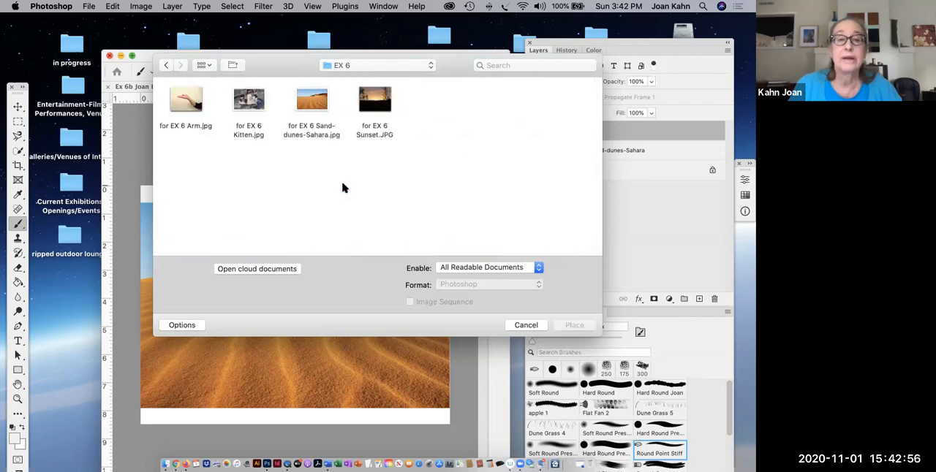
pyautogui.click(247, 107)
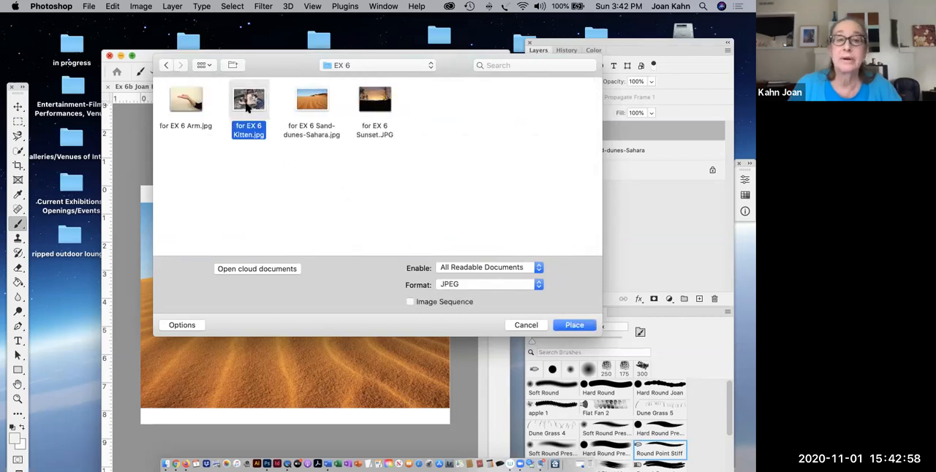
pyautogui.click(572, 328)
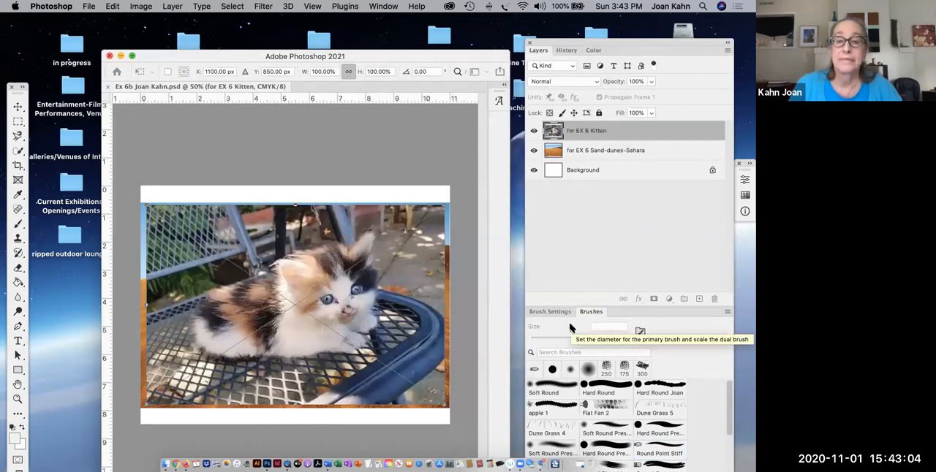
# - Scale the placed kitten photo proportionally to about 91%, roughly centred over the sand dunes image, and commit the transform
pyautogui.moveTo(446, 207); pyautogui.dragTo(451, 200)
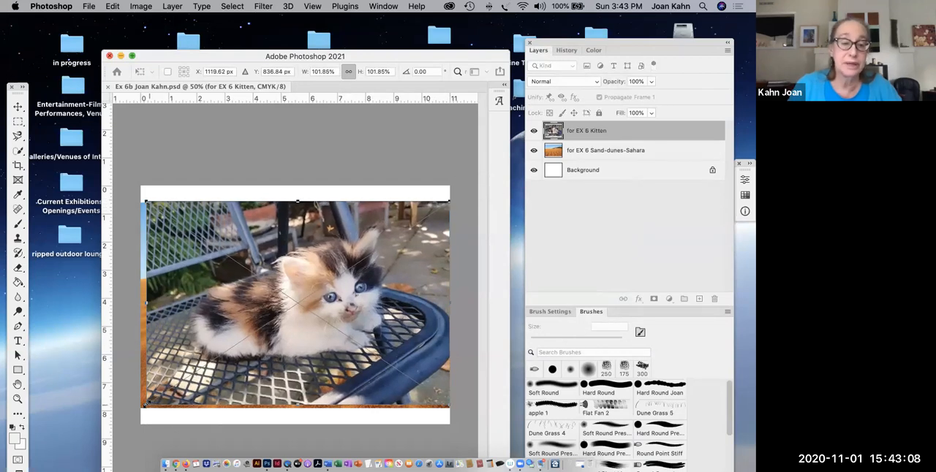
pyautogui.moveTo(138, 406); pyautogui.dragTo(140, 407)
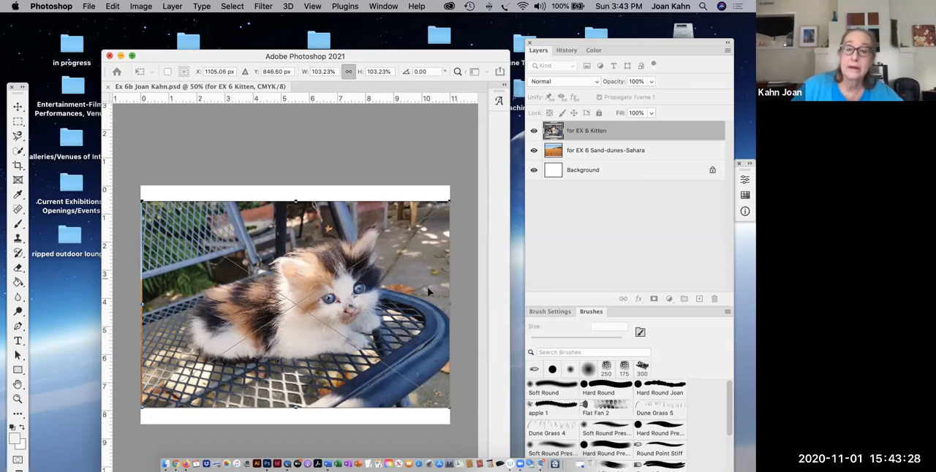
pyautogui.moveTo(451, 201); pyautogui.dragTo(427, 207)
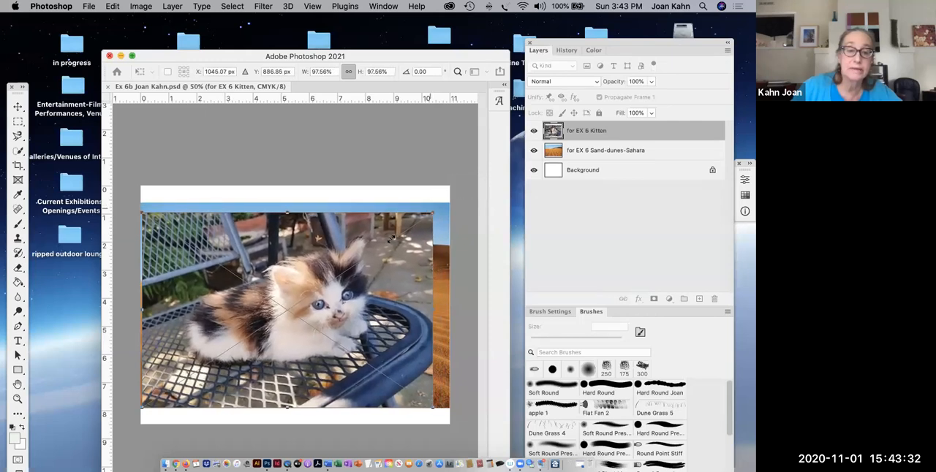
pyautogui.moveTo(141, 406); pyautogui.dragTo(155, 392)
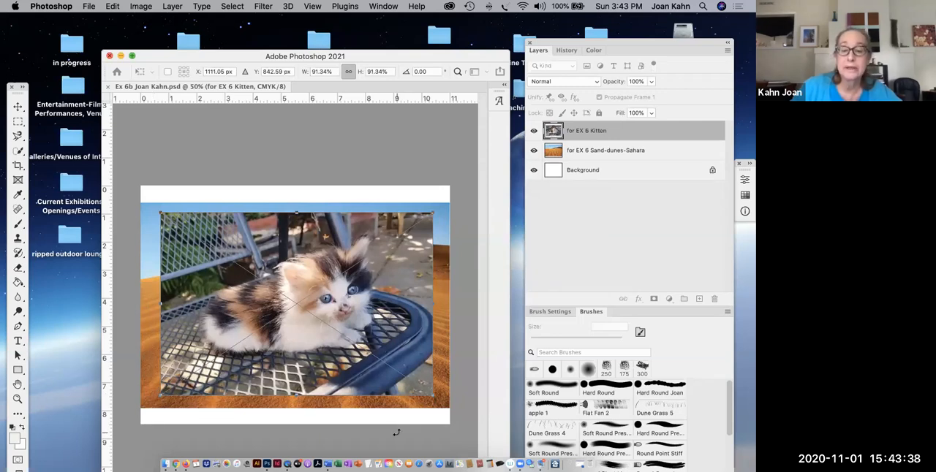
pyautogui.press('Return')
# - Rasterize the kitten smart object layer and save the document
pyautogui.press('b')
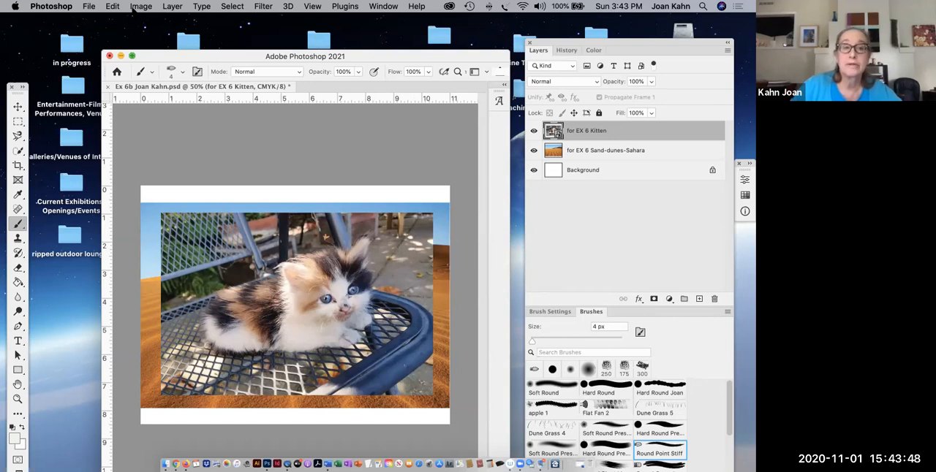
pyautogui.click(174, 7)
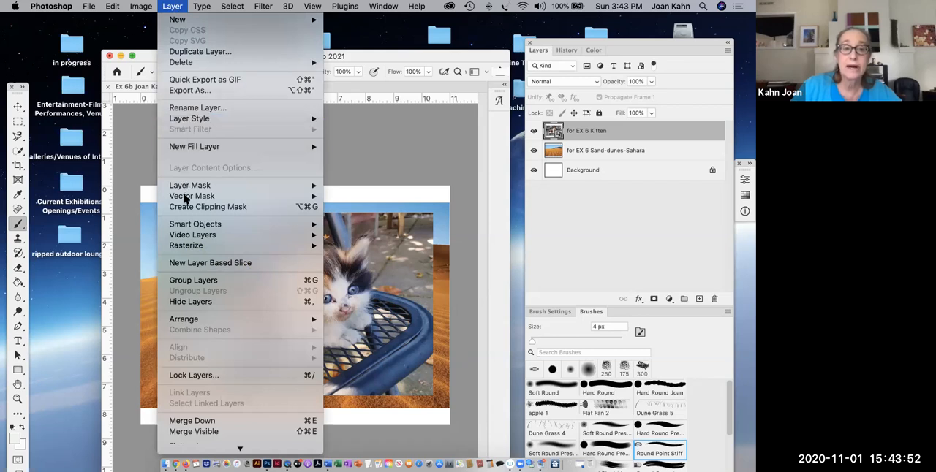
pyautogui.moveTo(292, 248)
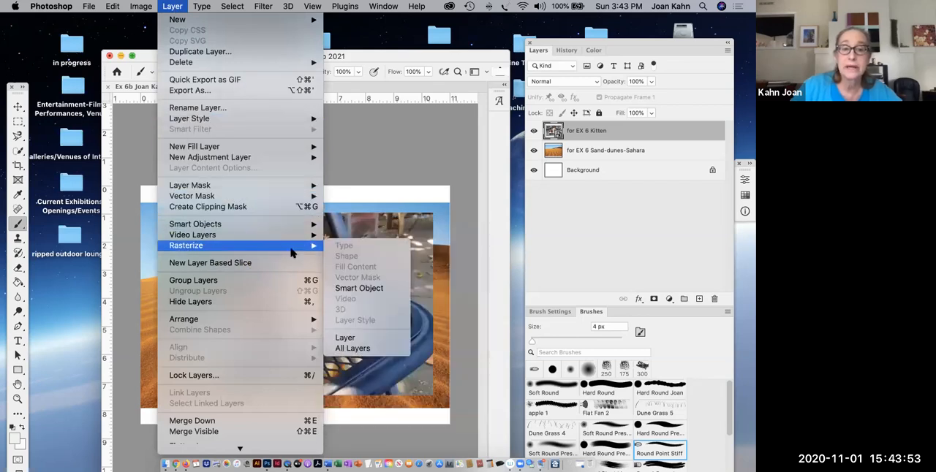
pyautogui.click(359, 289)
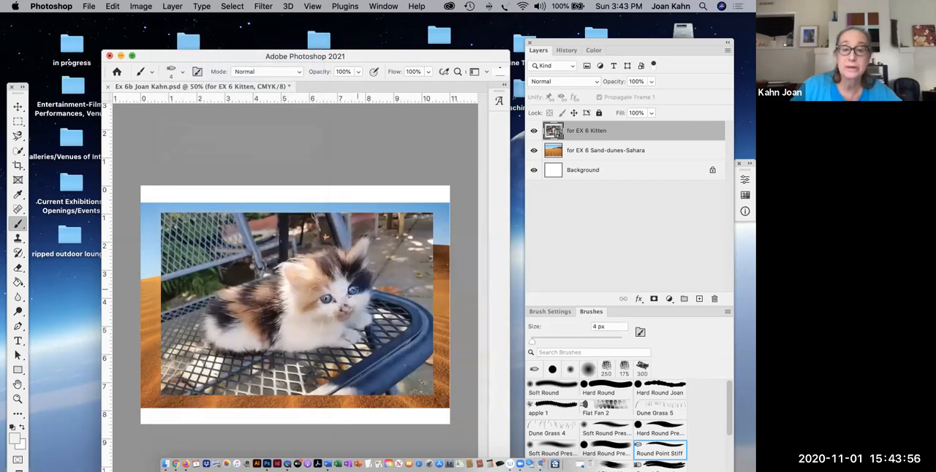
pyautogui.click(89, 7)
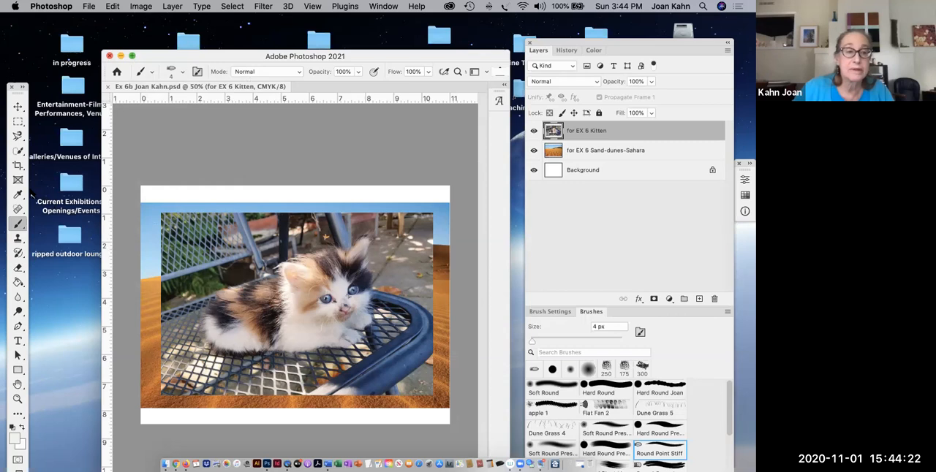
# - Hide the sand dunes layer and activate the Quick Selection tool for the kitten layer
pyautogui.click(533, 151)
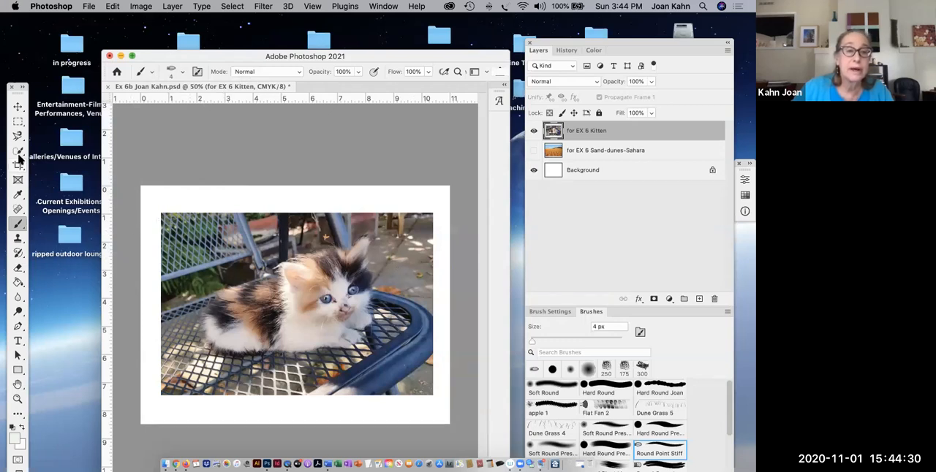
pyautogui.click(18, 152)
pyautogui.click(19, 151)
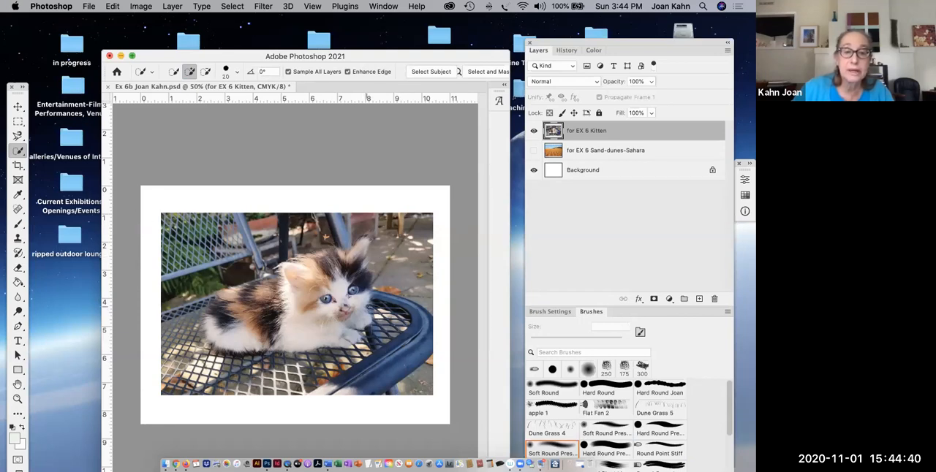
# - Enlarge the Quick Selection brush to 100 px and paint a selection over the kitten's body
pyautogui.press(']')
pyautogui.press(']')
pyautogui.press(']')
pyautogui.press(']')
pyautogui.press(']')
pyautogui.press(']')
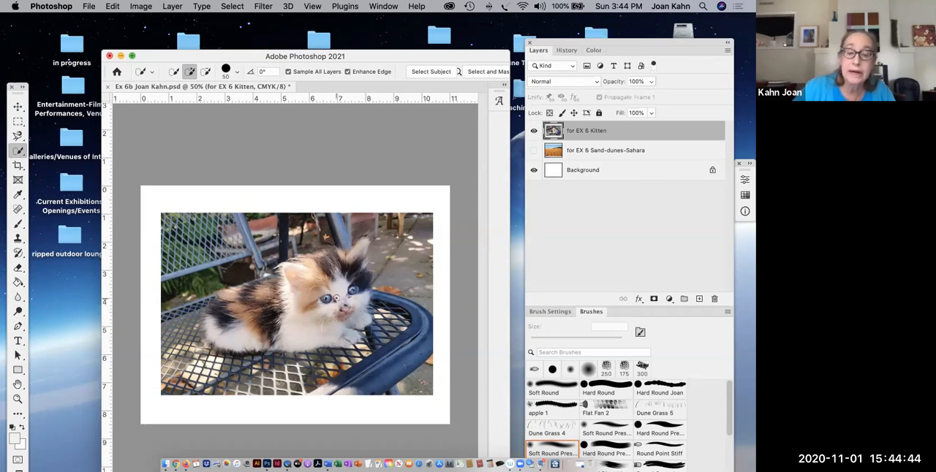
pyautogui.press(']')
pyautogui.press(']')
pyautogui.press(']')
pyautogui.press(']')
pyautogui.press(']')
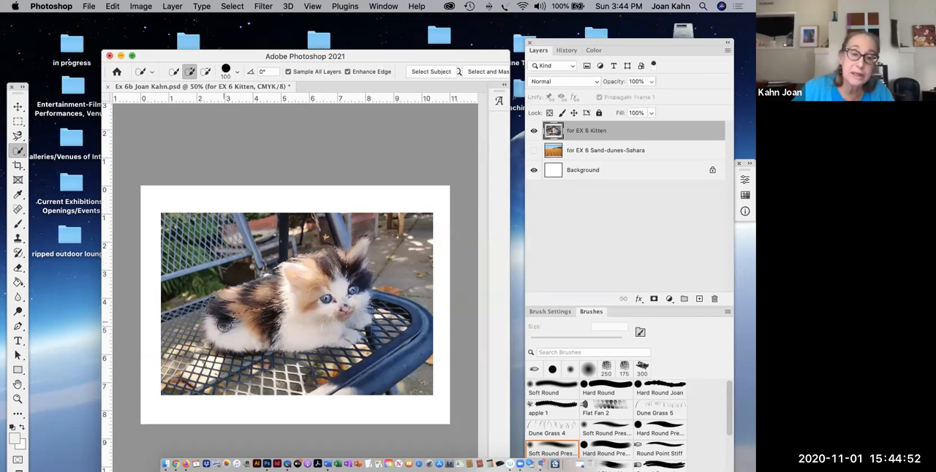
pyautogui.moveTo(225, 333); pyautogui.dragTo(291, 338)
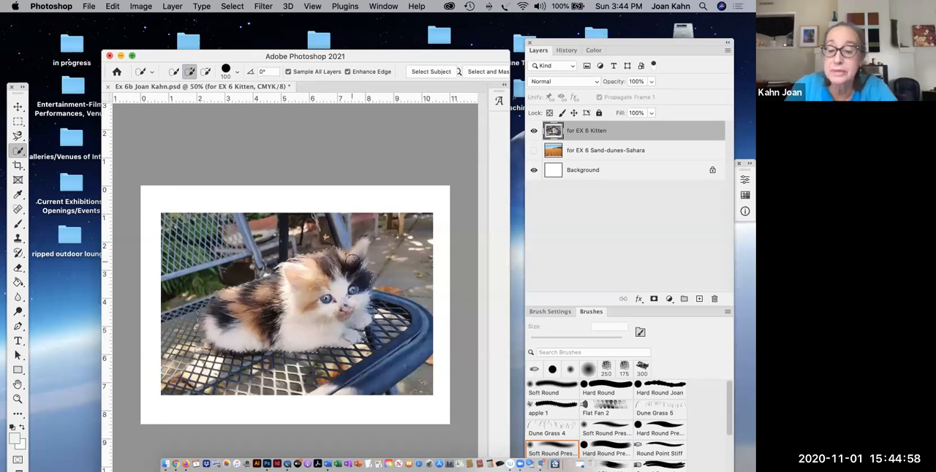
# - Refine the kitten selection with the Quick Selection brush reduced to 45 px, and switch the tool to subtract from the selection
pyautogui.press('[')
pyautogui.press('[')
pyautogui.press('[')
pyautogui.press('[')
pyautogui.press('[')
pyautogui.press('[')
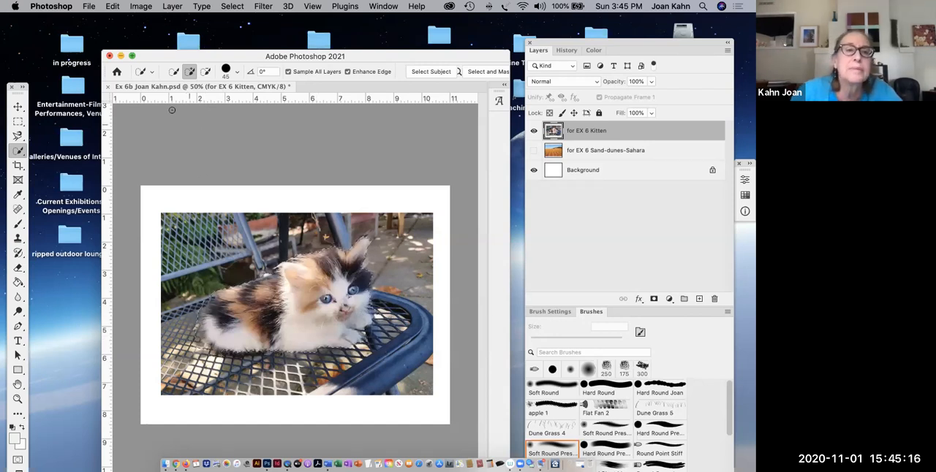
pyautogui.click(205, 71)
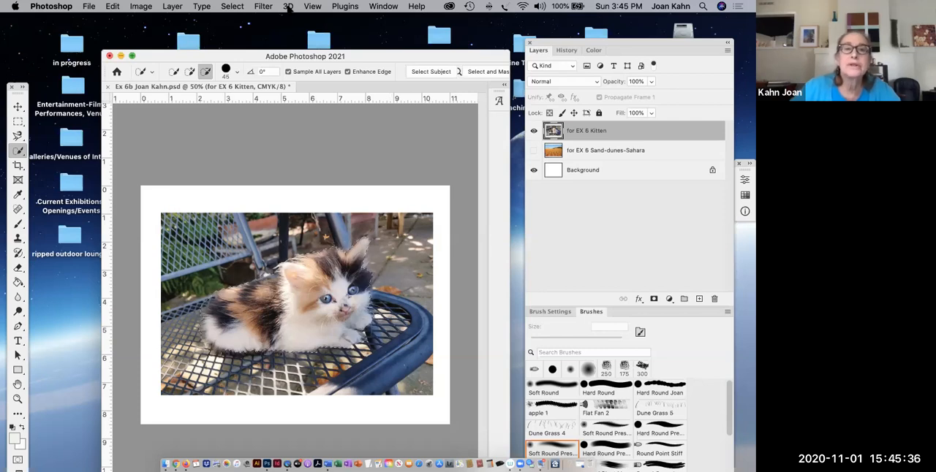
# - Invert the selection and delete the photo background around the kitten, dismissing the crash report without sending it
pyautogui.click(242, 7)
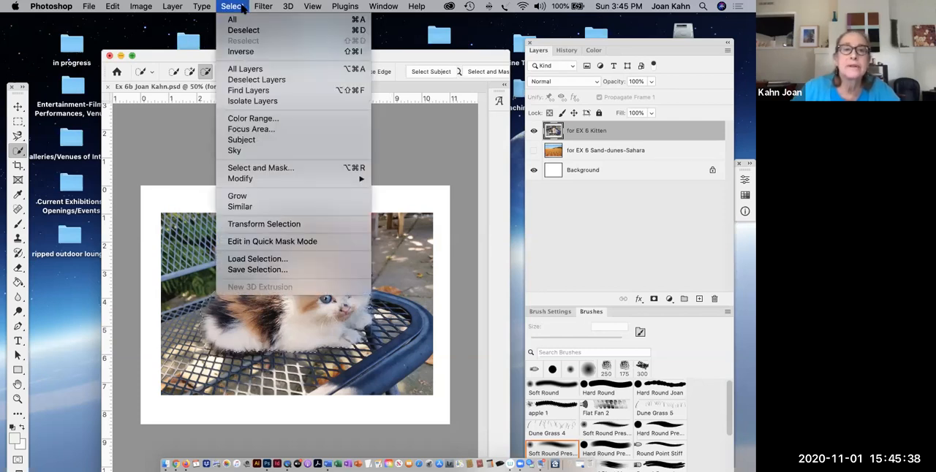
pyautogui.click(243, 53)
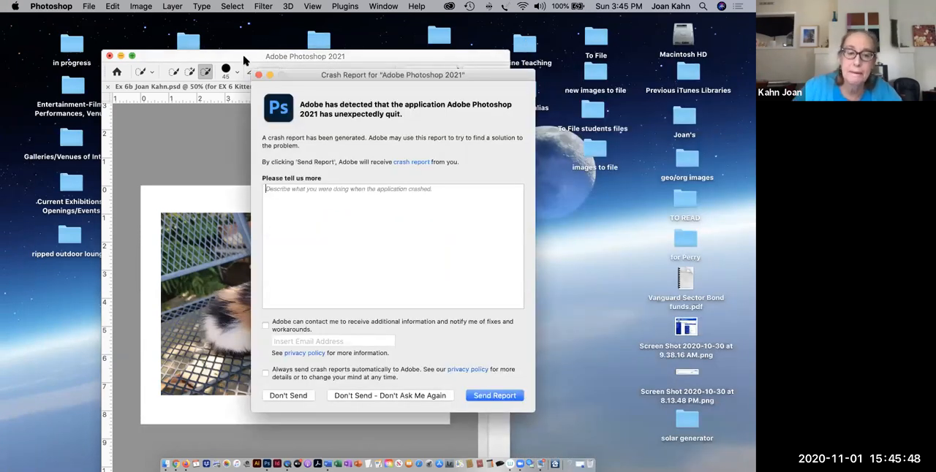
pyautogui.click(306, 395)
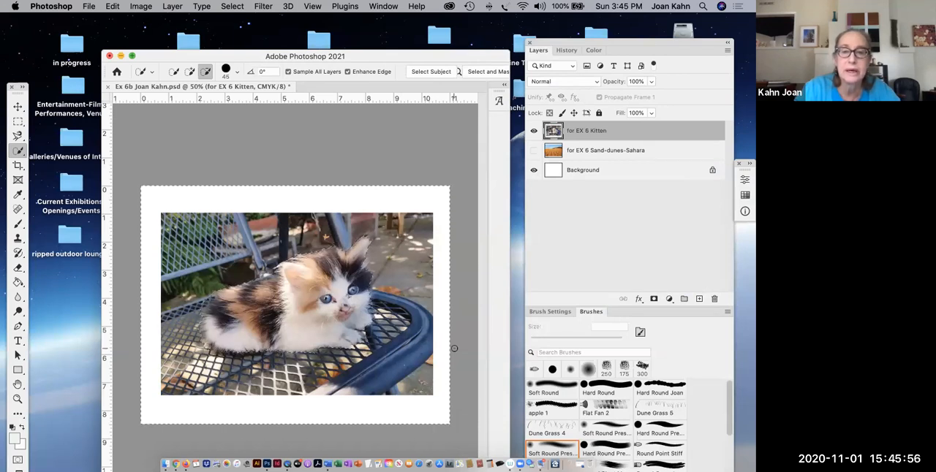
pyautogui.press('Delete')
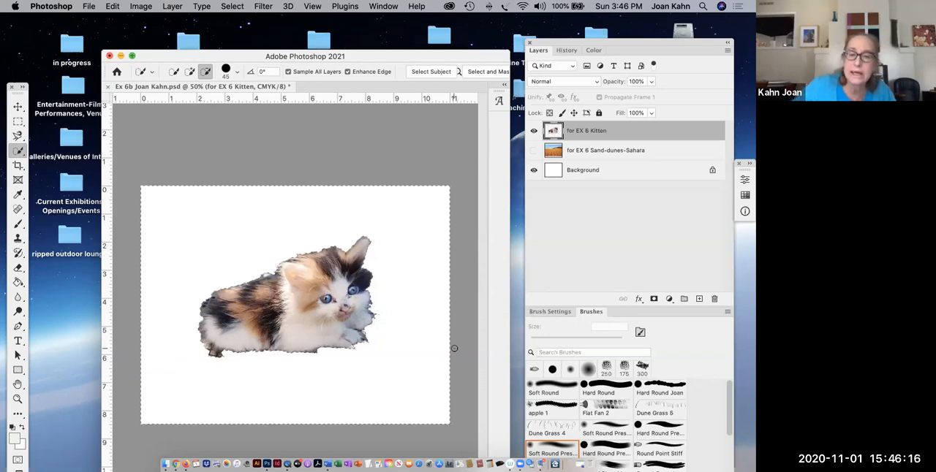
# - Try adding a layer mask to the kitten layer from the active selection, and undo it
pyautogui.moveTo(594, 46); pyautogui.dragTo(574, 69)
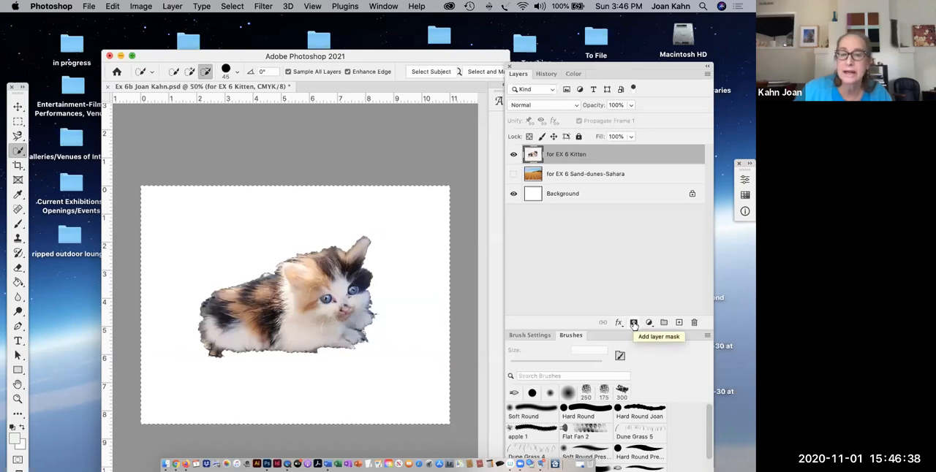
pyautogui.click(633, 323)
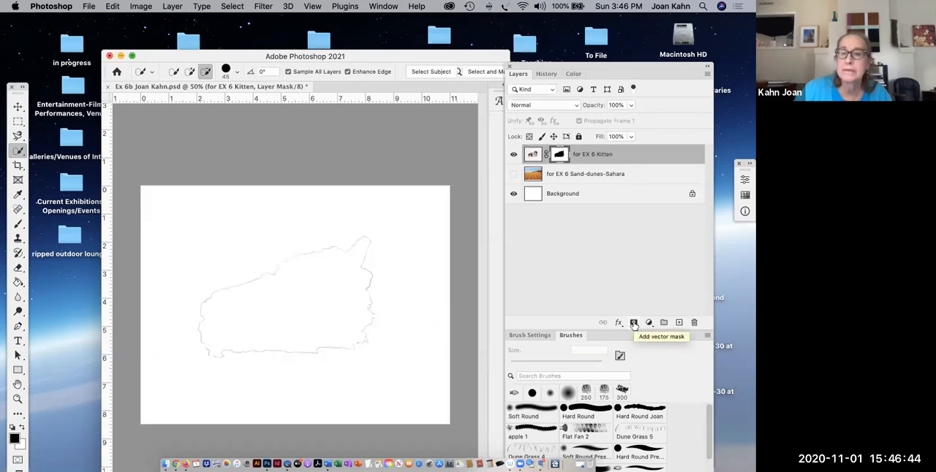
pyautogui.press('super+z')
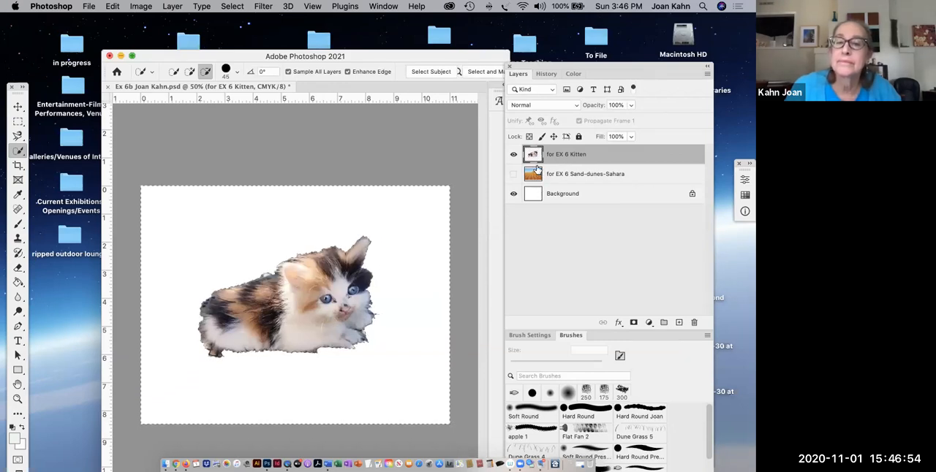
# - Show the sand dunes layer behind the cut-out kitten and clear the selection
pyautogui.click(514, 174)
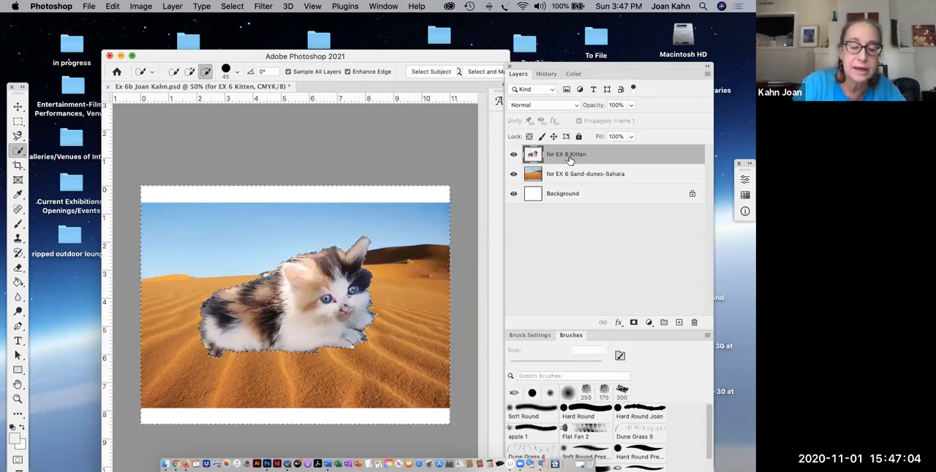
pyautogui.press('super+d')
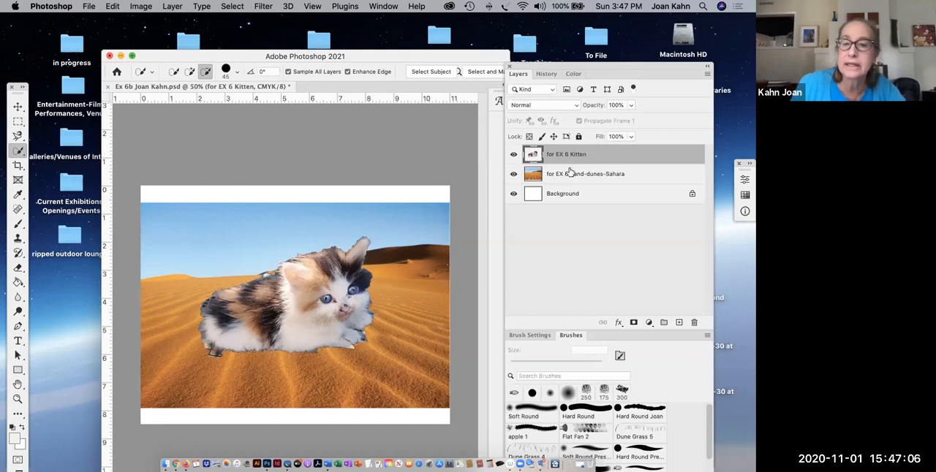
pyautogui.click(514, 174)
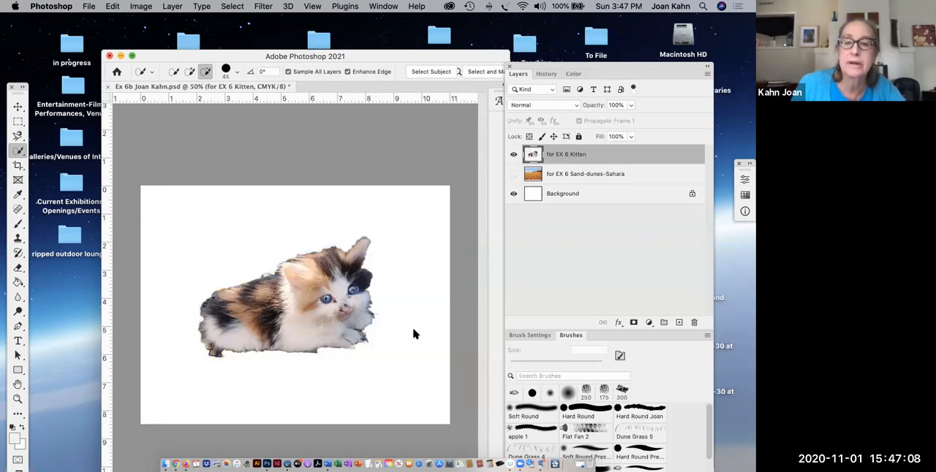
pyautogui.click(514, 174)
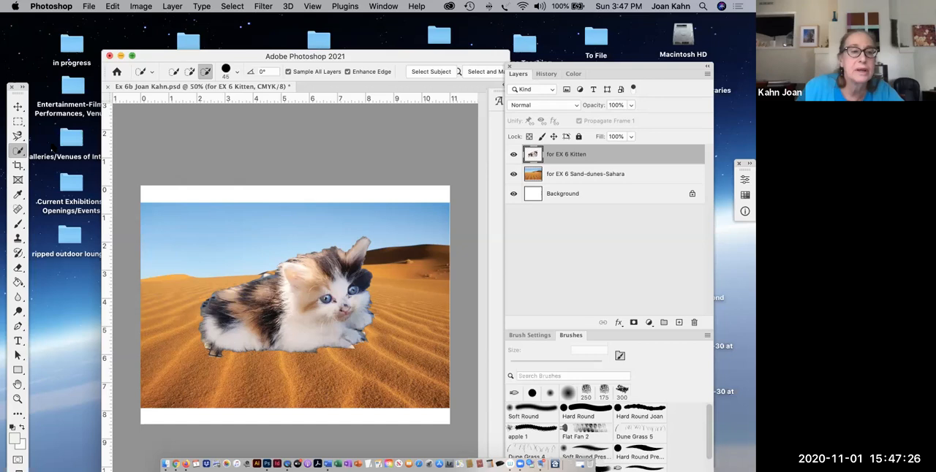
# - Crop off the white strips above and below the sand dunes image and save the document
pyautogui.click(17, 165)
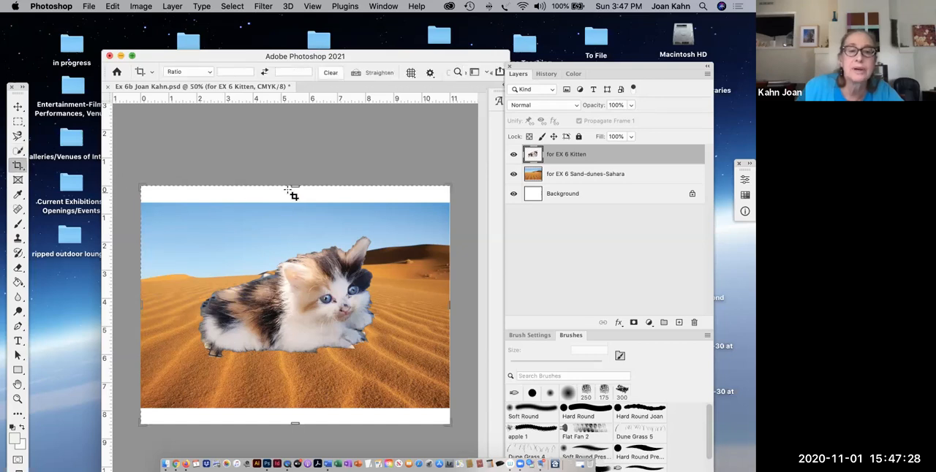
pyautogui.moveTo(294, 187); pyautogui.dragTo(295, 194)
pyautogui.moveTo(295, 416); pyautogui.dragTo(294, 400)
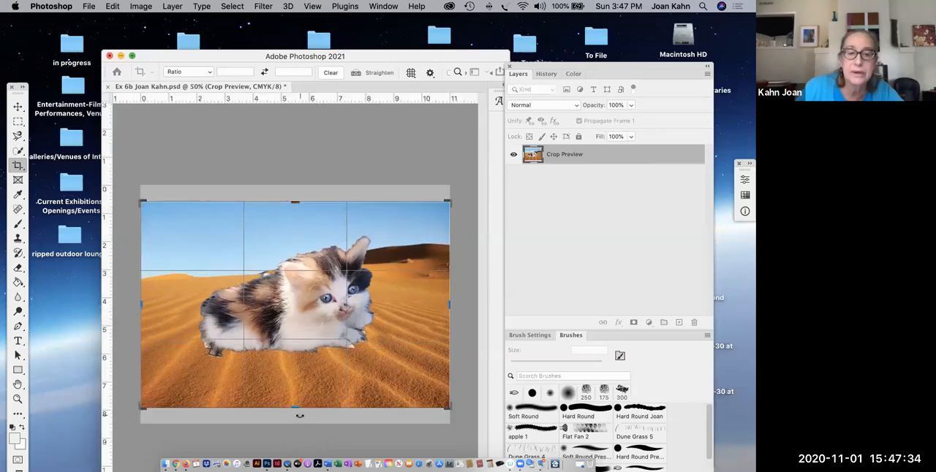
pyautogui.press('Return')
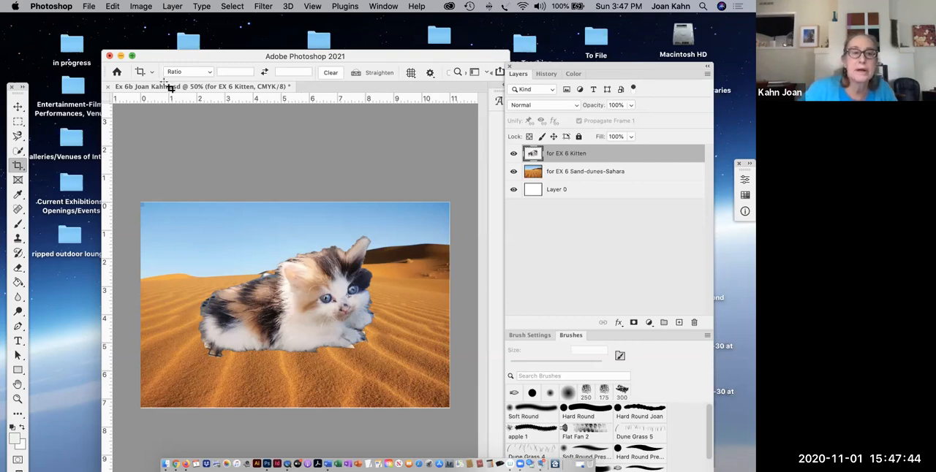
pyautogui.click(88, 7)
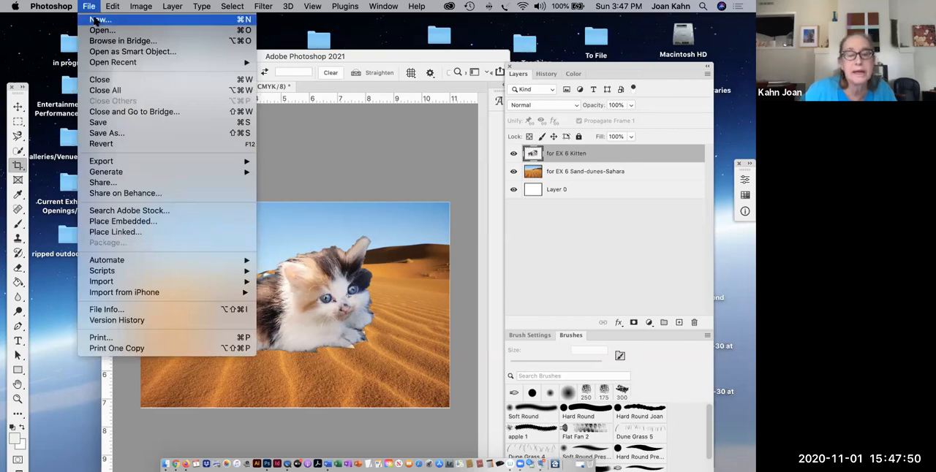
pyautogui.click(97, 123)
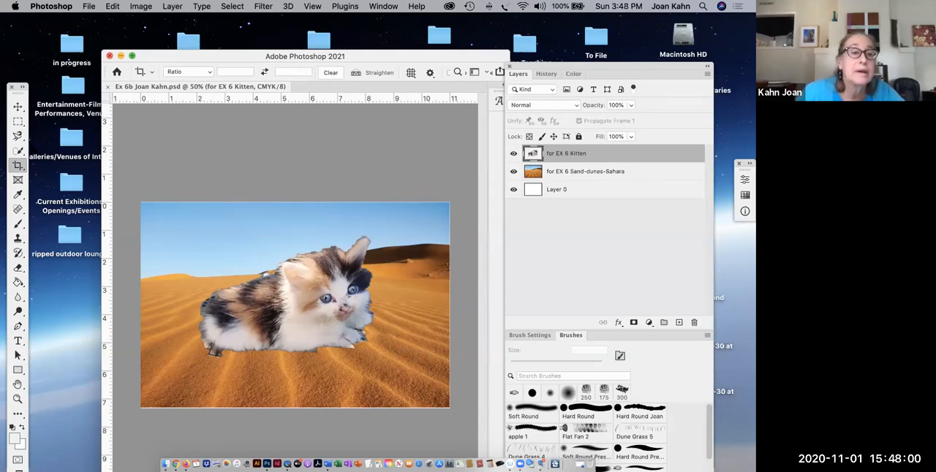
# - Crop a thin sliver off the canvas's lower edge, flush with the sand dunes image
pyautogui.click(18, 180)
pyautogui.click(19, 166)
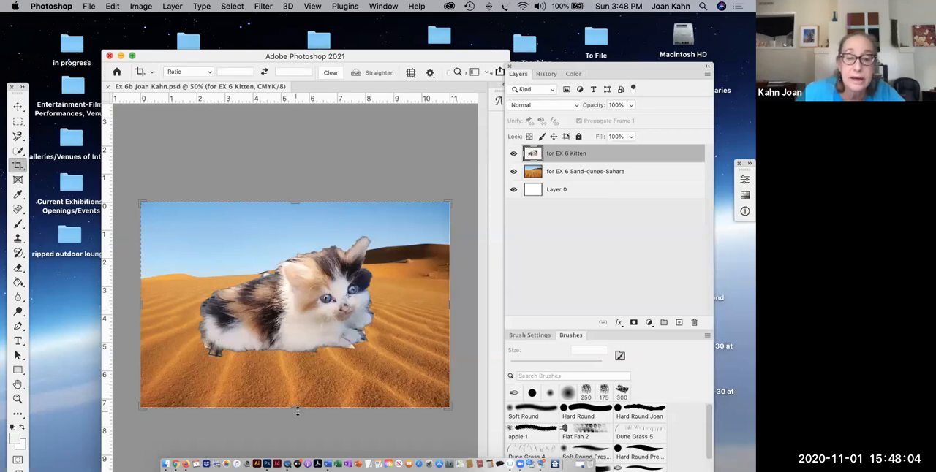
pyautogui.moveTo(297, 409); pyautogui.dragTo(297, 408)
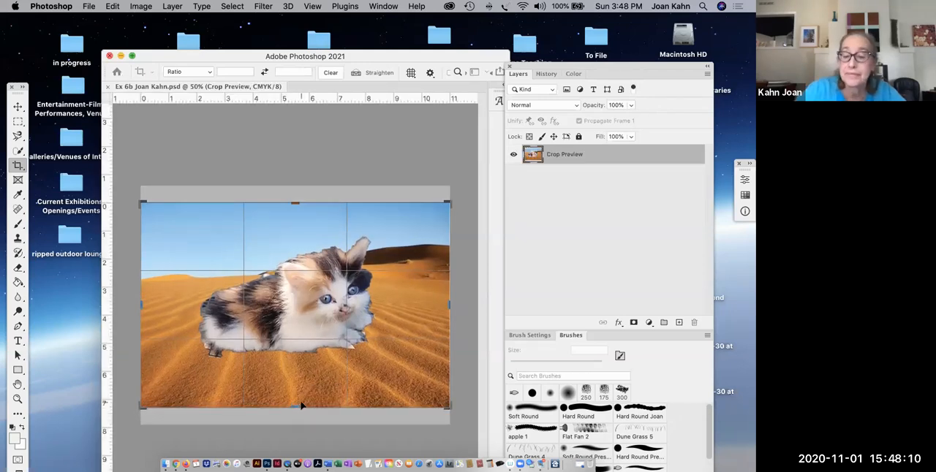
pyautogui.press('Return')
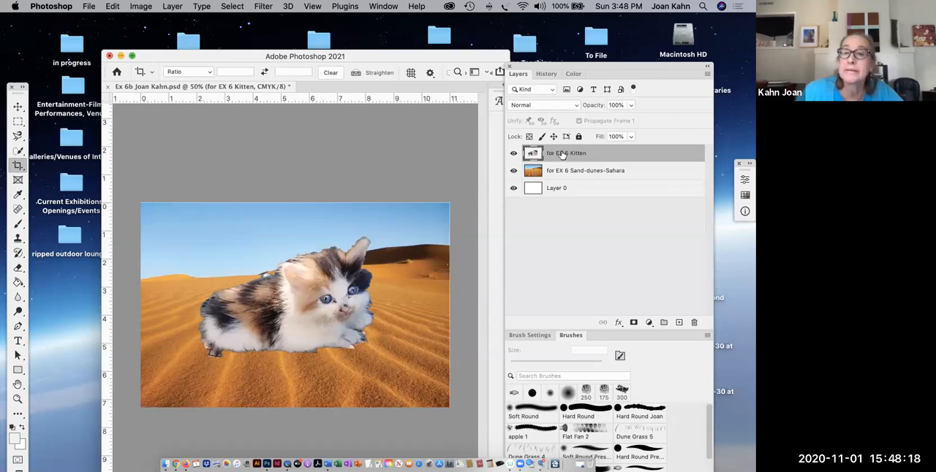
# - Add a blank white layer mask to the kitten layer, with black as the foreground color and white as the background color
pyautogui.click(633, 322)
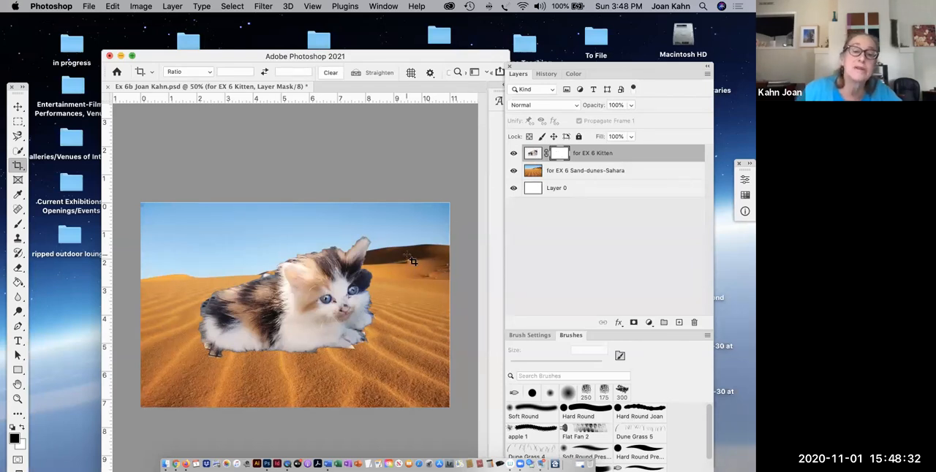
pyautogui.moveTo(19, 90); pyautogui.dragTo(75, 60)
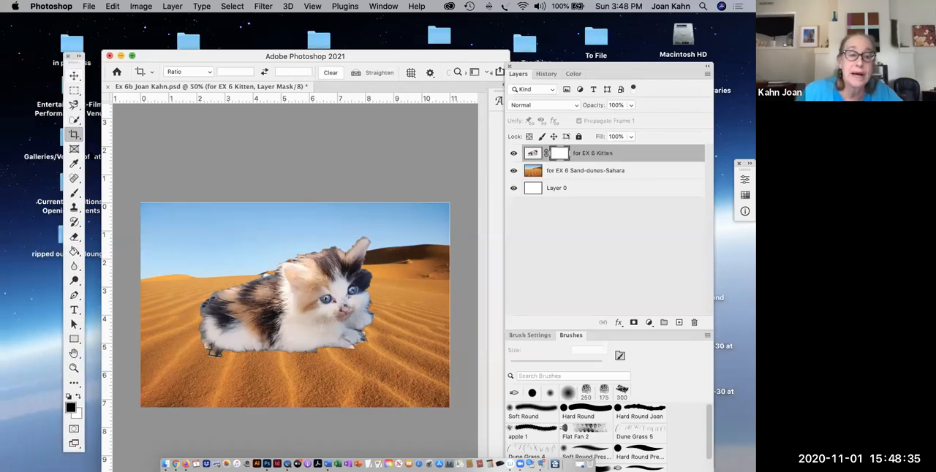
pyautogui.click(79, 398)
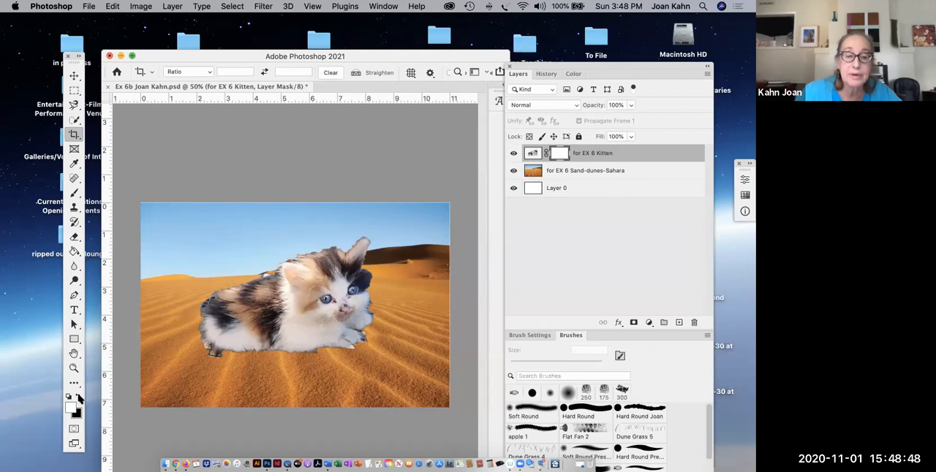
pyautogui.click(79, 397)
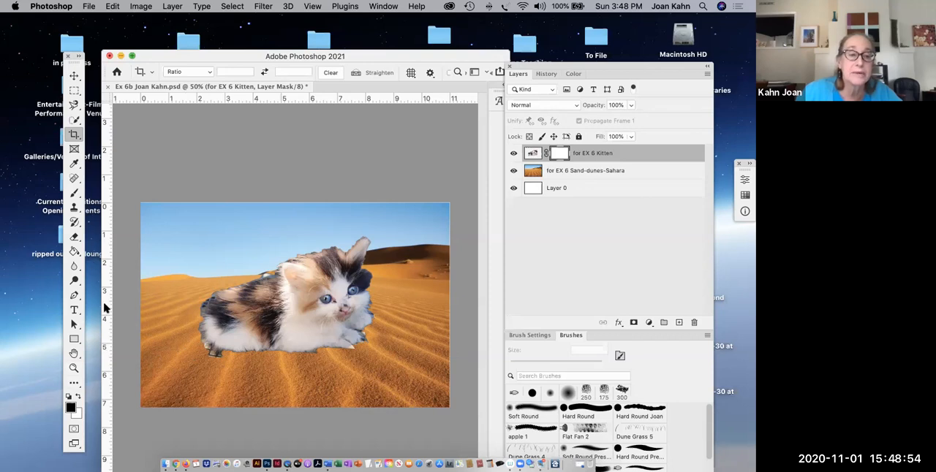
# - Set up the Brush tool for the kitten's rear foot area with the Soft Round Pressure Size preset, 76% opacity and 15 px size
pyautogui.click(74, 369)
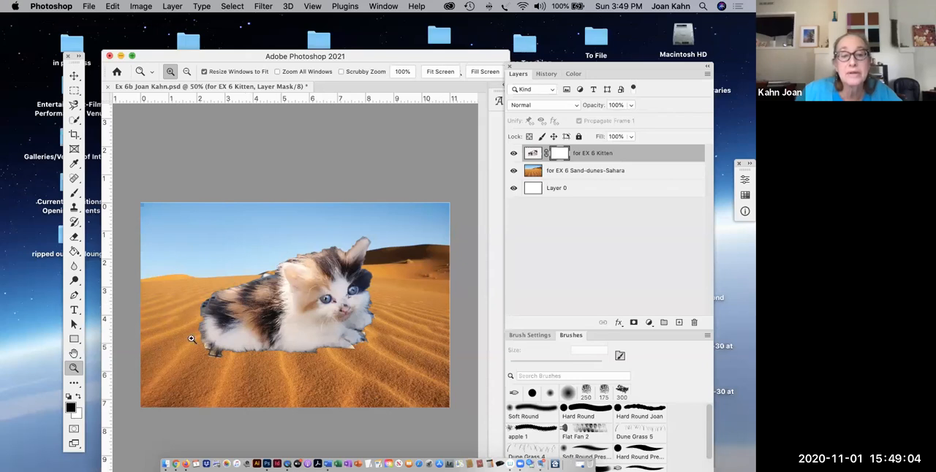
pyautogui.moveTo(217, 337); pyautogui.dragTo(272, 370)
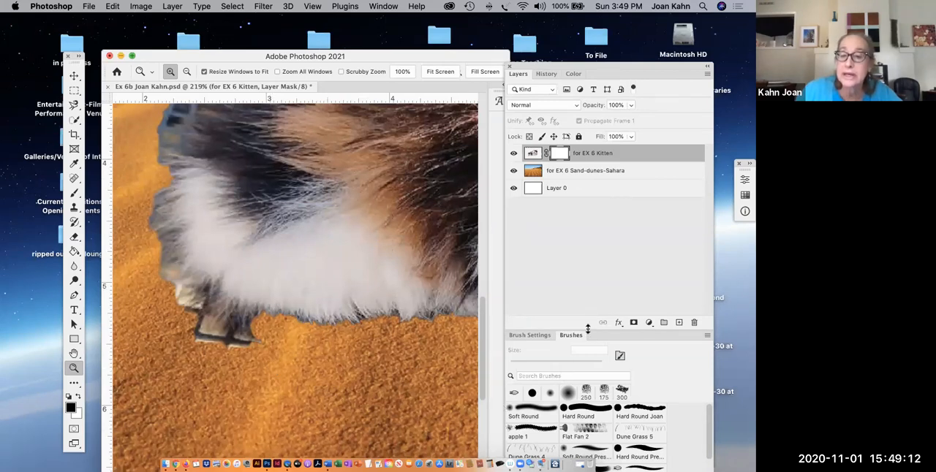
pyautogui.moveTo(587, 329); pyautogui.dragTo(587, 241)
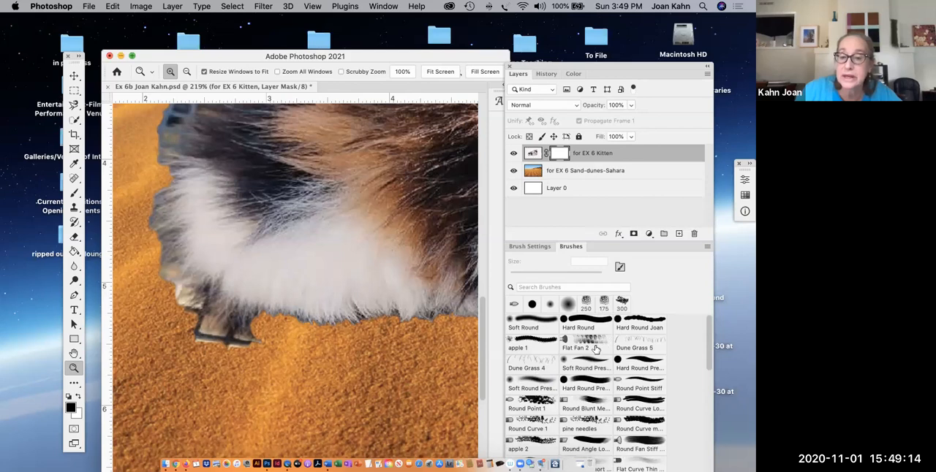
pyautogui.press('b')
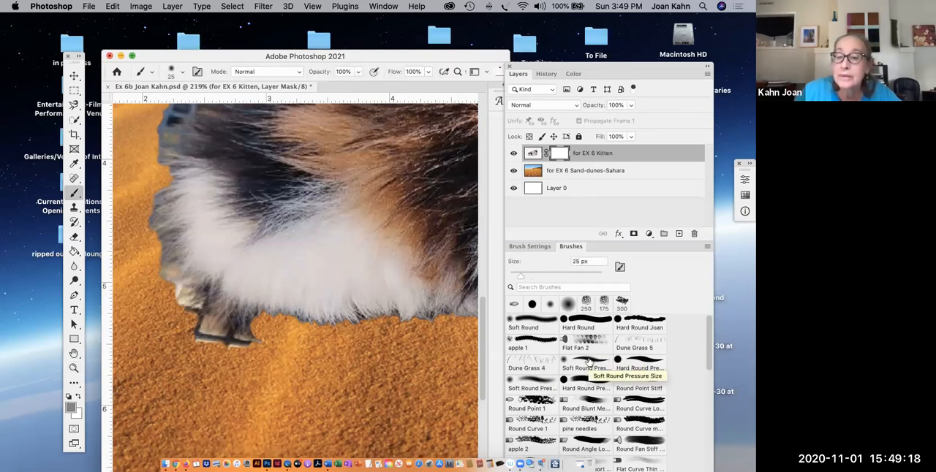
pyautogui.click(589, 364)
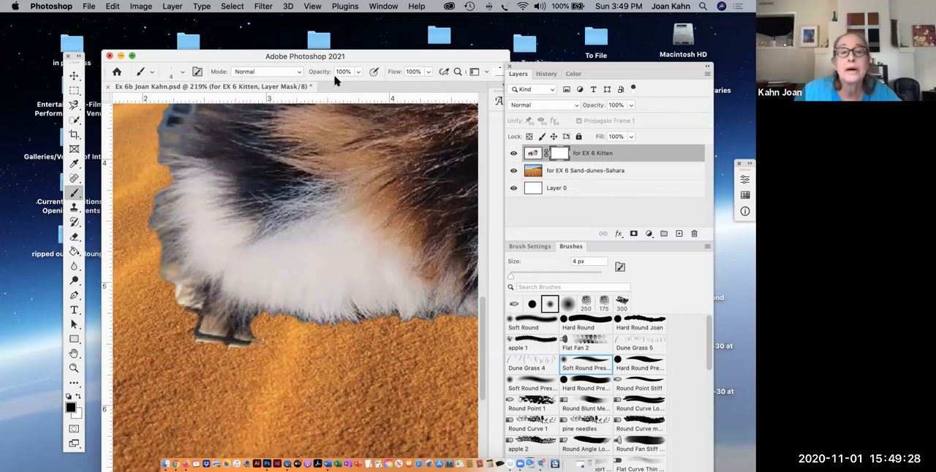
pyautogui.click(359, 71)
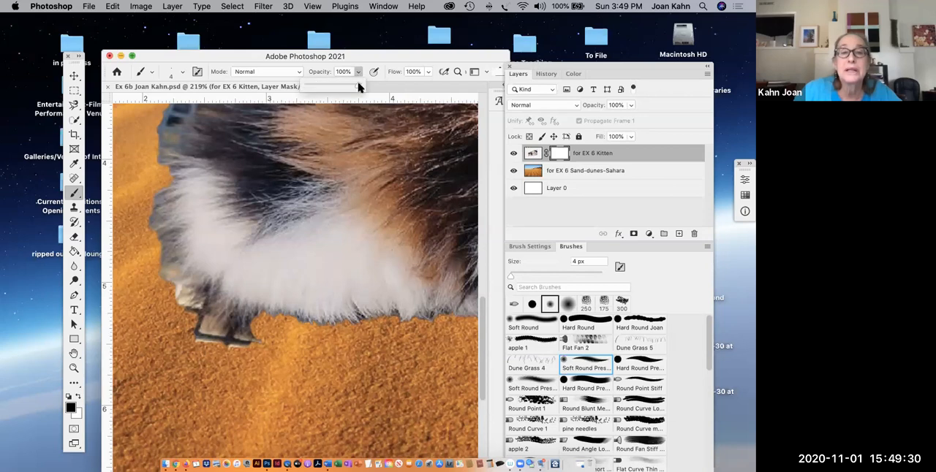
pyautogui.moveTo(357, 87)
pyautogui.mouseDown()
pyautogui.moveTo(330, 87)
pyautogui.moveTo(344, 87)
pyautogui.mouseUp()
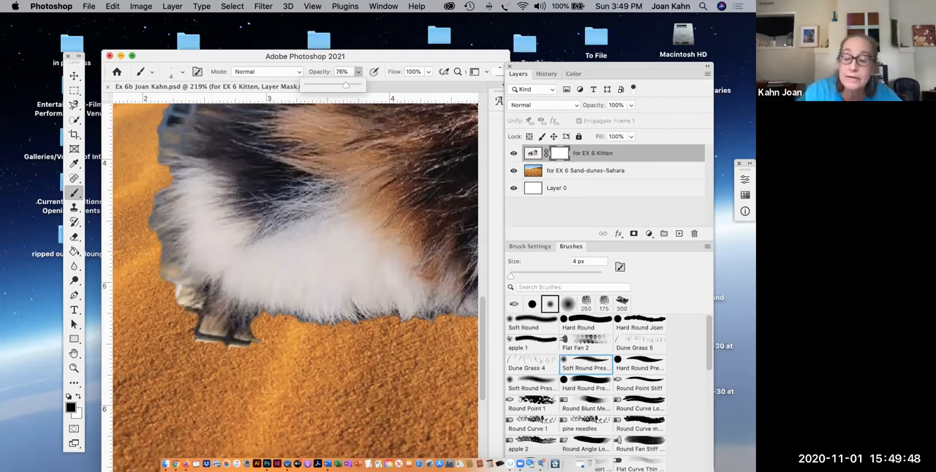
pyautogui.press(']')
pyautogui.press(']')
pyautogui.press(']')
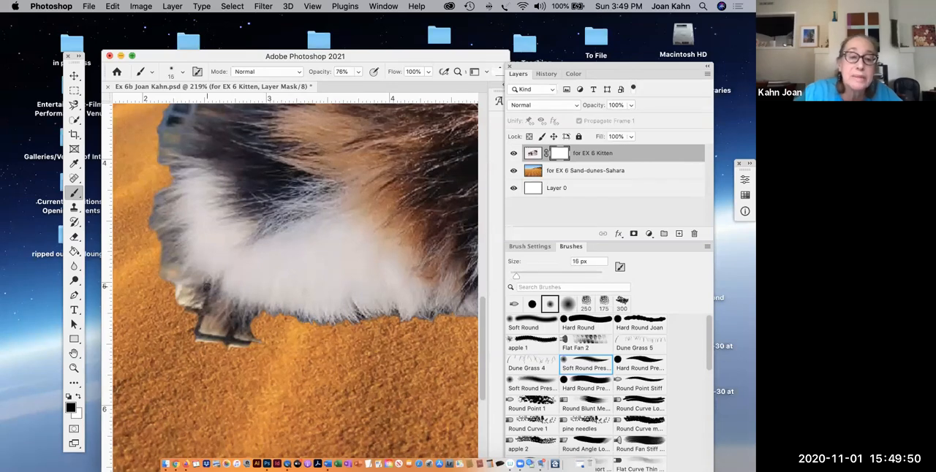
pyautogui.press(']')
# - Paint black on the kitten's layer mask over the pale fringe beside the rear foot
pyautogui.scroll(10, 207, 288)
pyautogui.scroll(-10, 207, 289)
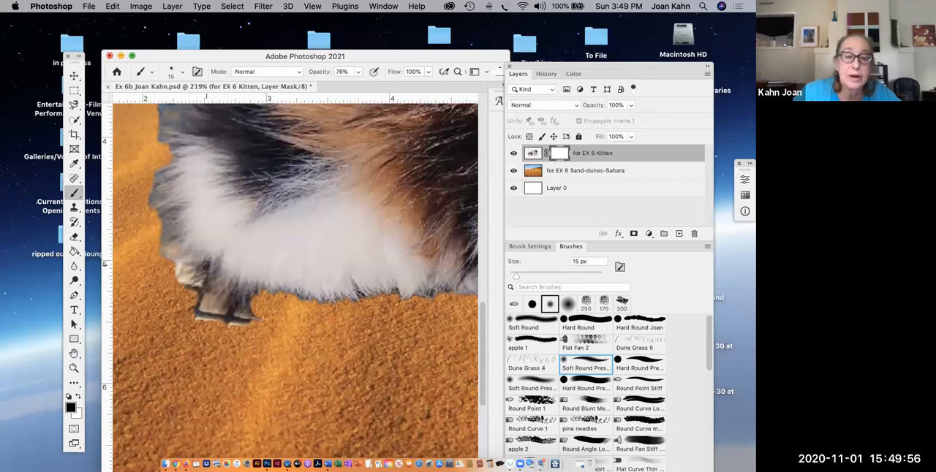
pyautogui.moveTo(201, 268); pyautogui.dragTo(170, 278)
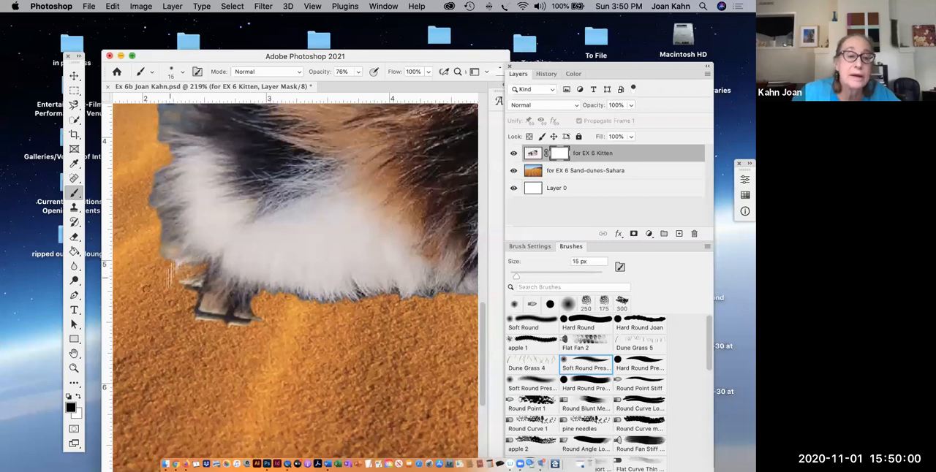
pyautogui.rightClick(74, 196)
pyautogui.click(105, 193)
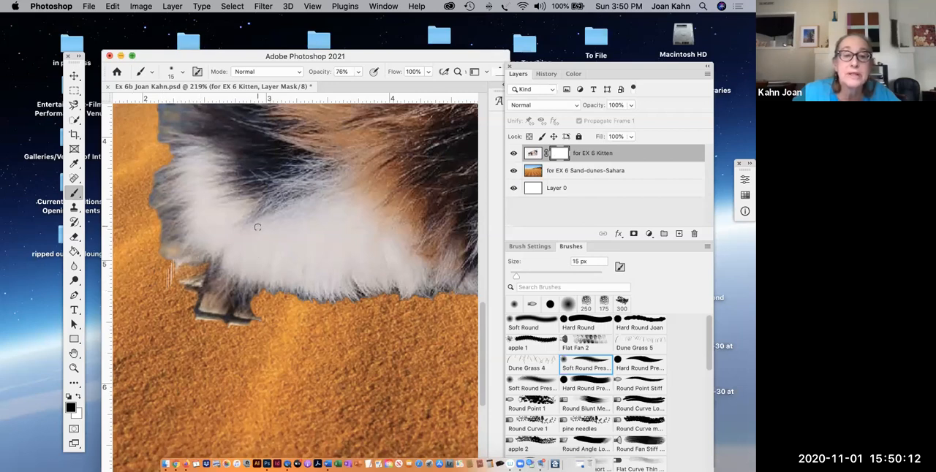
pyautogui.moveTo(184, 281); pyautogui.dragTo(156, 284)
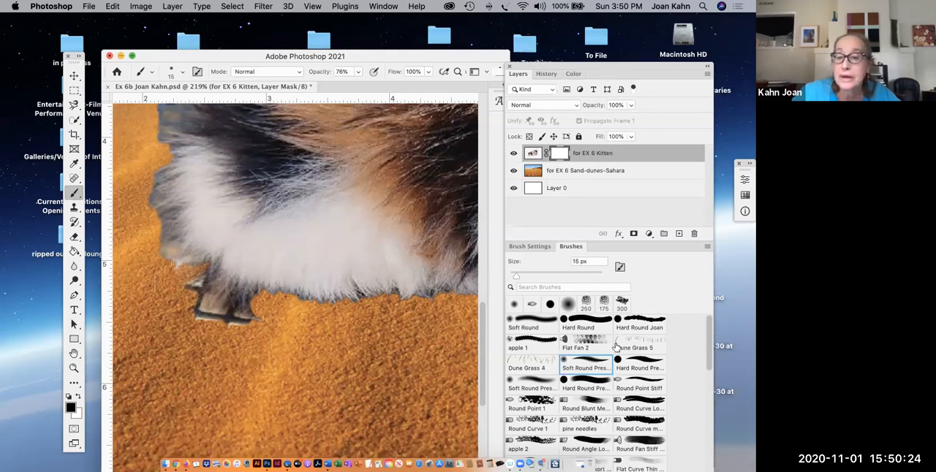
# - Mask out parts of the kitten's rear foot using the Hard Round pressure brush, reducing its opacity to 38% for softer strokes
pyautogui.click(636, 363)
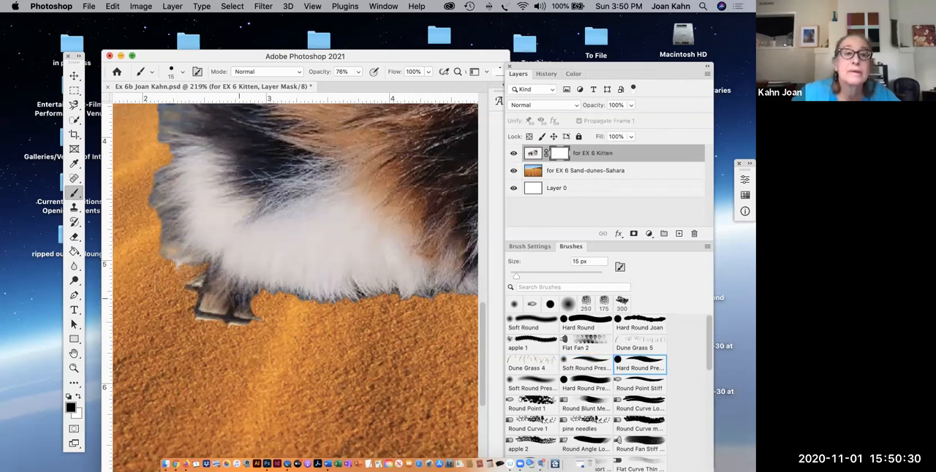
pyautogui.moveTo(239, 299); pyautogui.dragTo(195, 322)
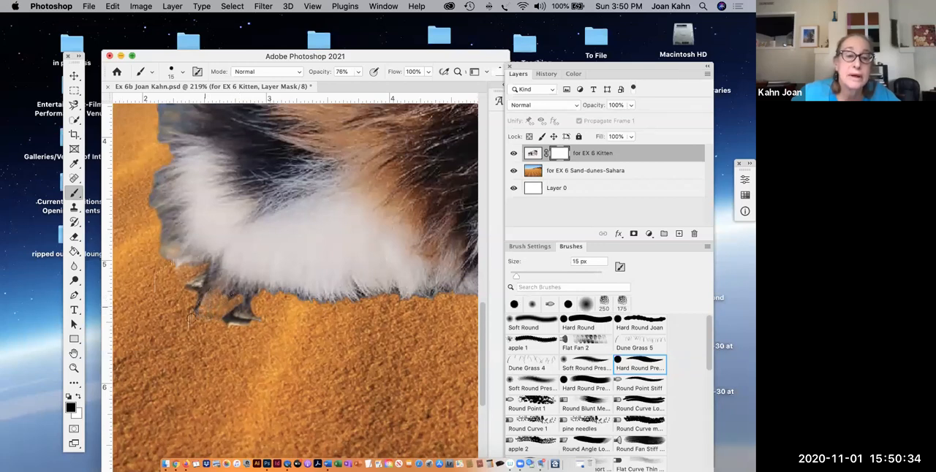
pyautogui.click(359, 72)
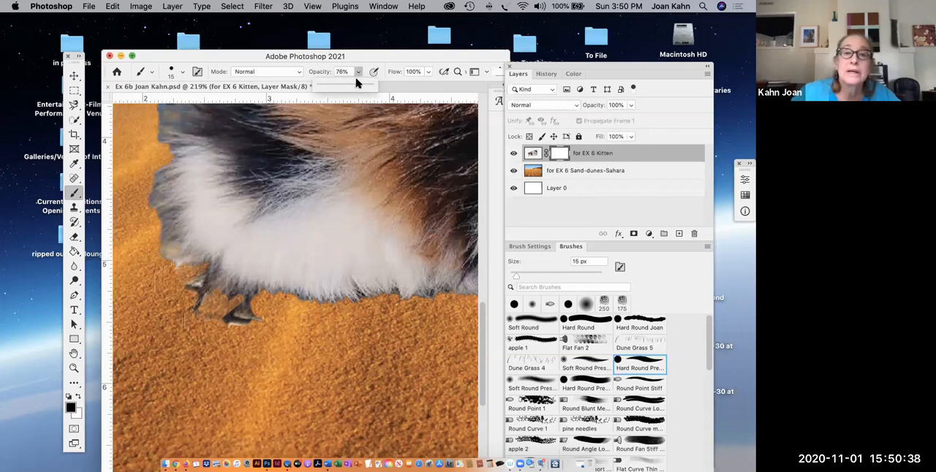
pyautogui.moveTo(356, 86); pyautogui.dragTo(338, 87)
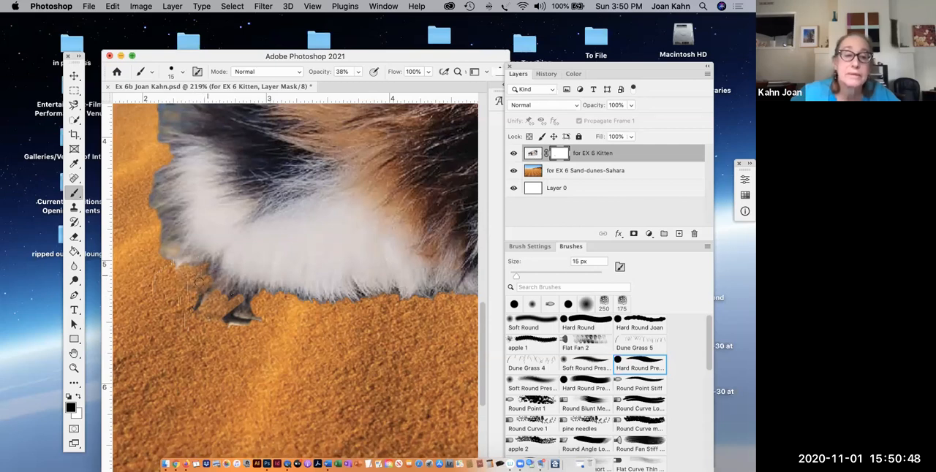
pyautogui.moveTo(206, 294); pyautogui.dragTo(195, 306)
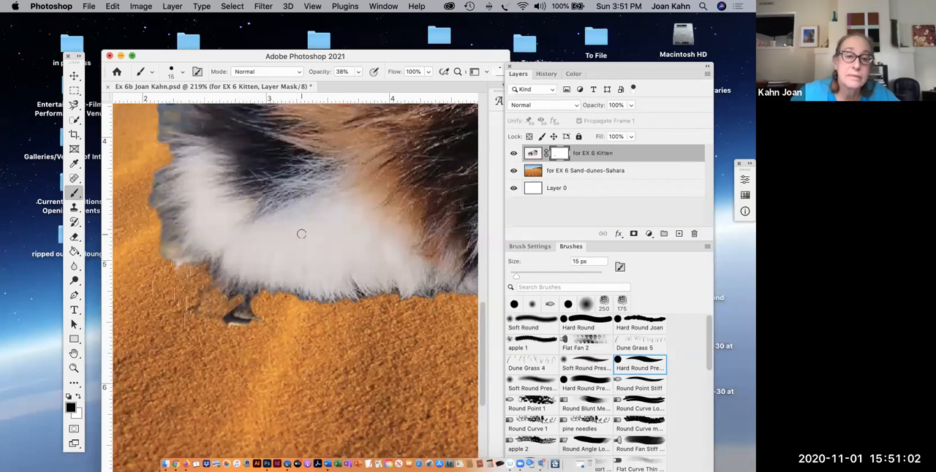
# - Open the kitten layer mask's properties and mask the lower rear edge of the fur with a 20 px brush
pyautogui.press('[')
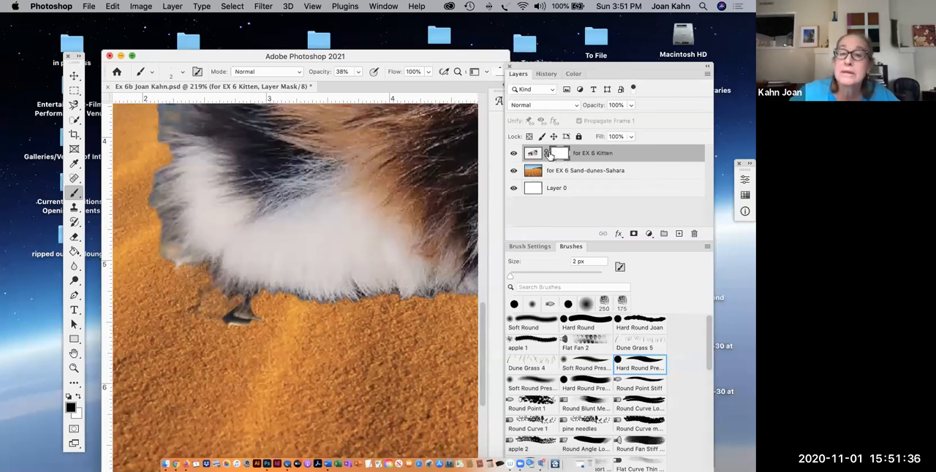
pyautogui.doubleClick(556, 154)
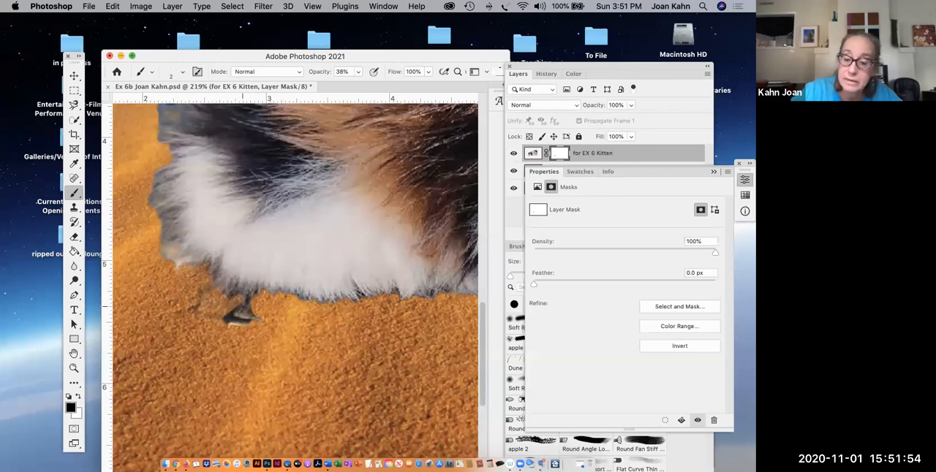
pyautogui.press(']')
pyautogui.press(']')
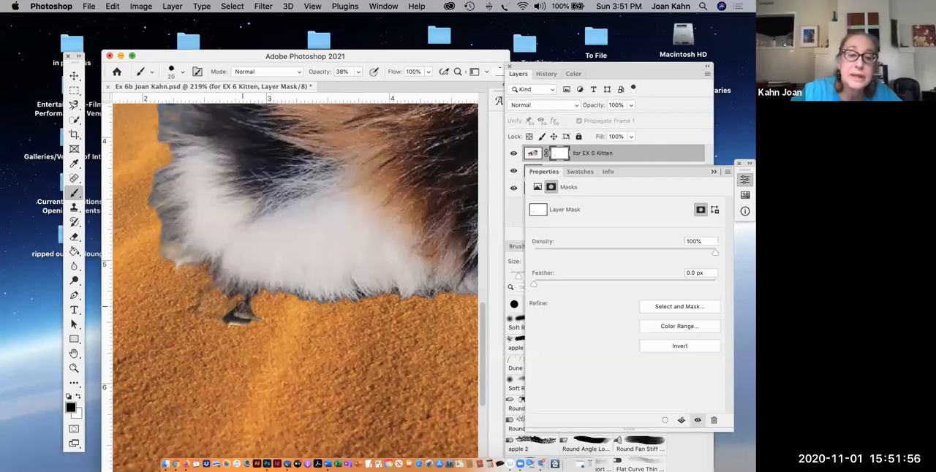
pyautogui.scroll(5, 244, 308)
pyautogui.hscroll(-4, 244, 309)
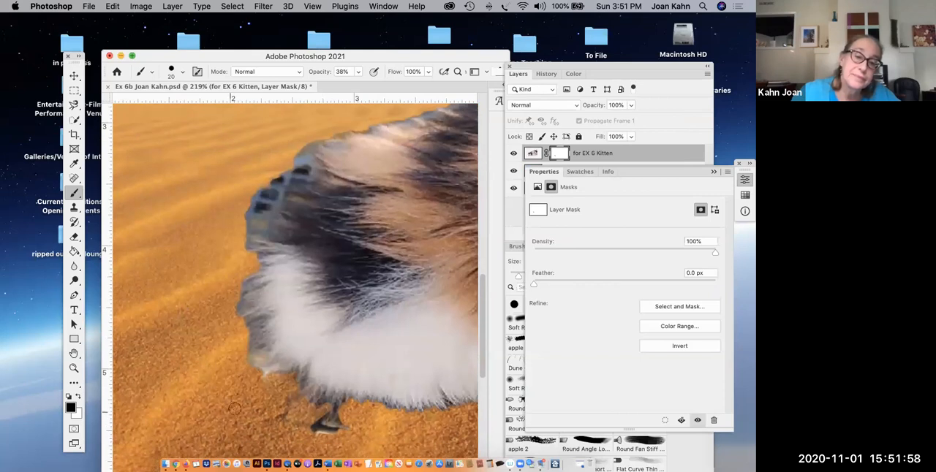
pyautogui.moveTo(255, 360)
pyautogui.mouseDown()
pyautogui.moveTo(249, 366)
pyautogui.moveTo(261, 353)
pyautogui.moveTo(242, 365)
pyautogui.moveTo(260, 364)
pyautogui.moveTo(249, 368)
pyautogui.moveTo(249, 356)
pyautogui.mouseUp()
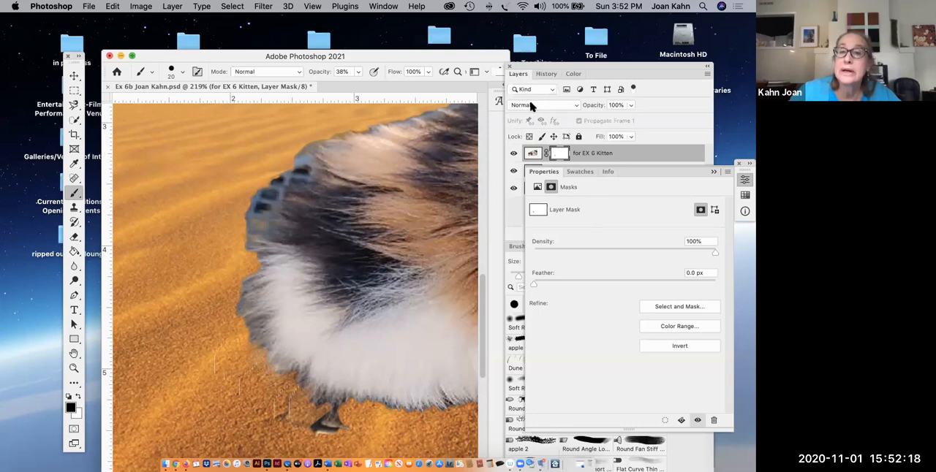
# - Hide the sand dunes layer and paint the mask over the foot remnants, changing to the Soft Round Pressure Size brush
pyautogui.click(515, 73)
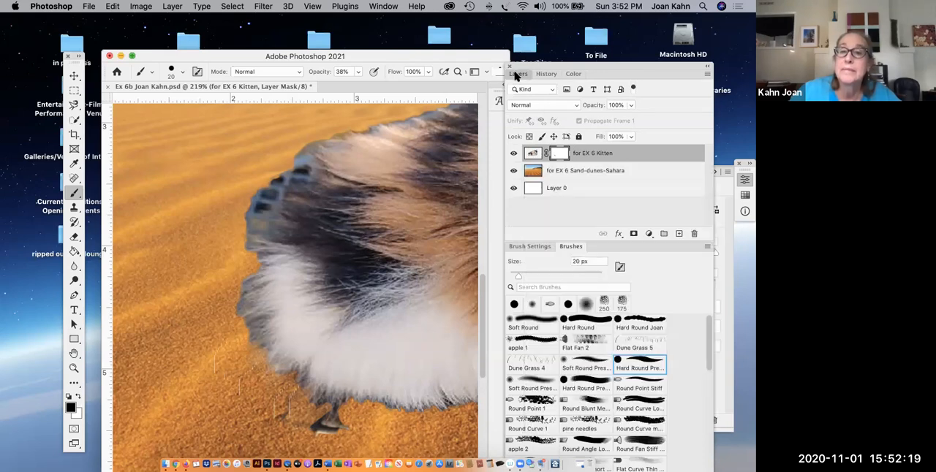
pyautogui.click(513, 171)
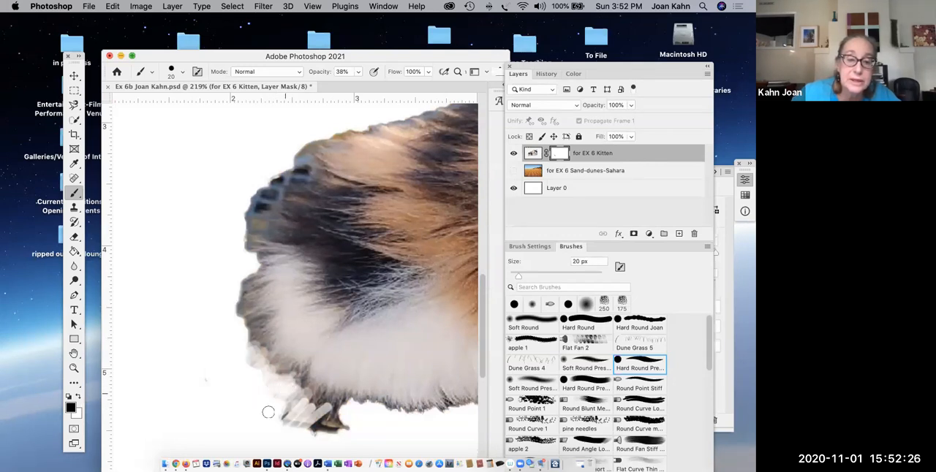
pyautogui.moveTo(322, 412)
pyautogui.mouseDown()
pyautogui.moveTo(316, 419)
pyautogui.moveTo(331, 414)
pyautogui.moveTo(323, 432)
pyautogui.mouseUp()
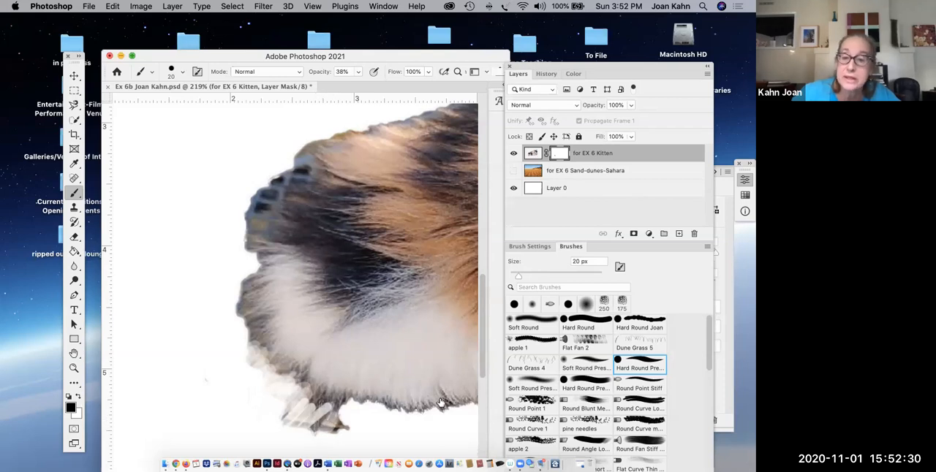
pyautogui.click(594, 367)
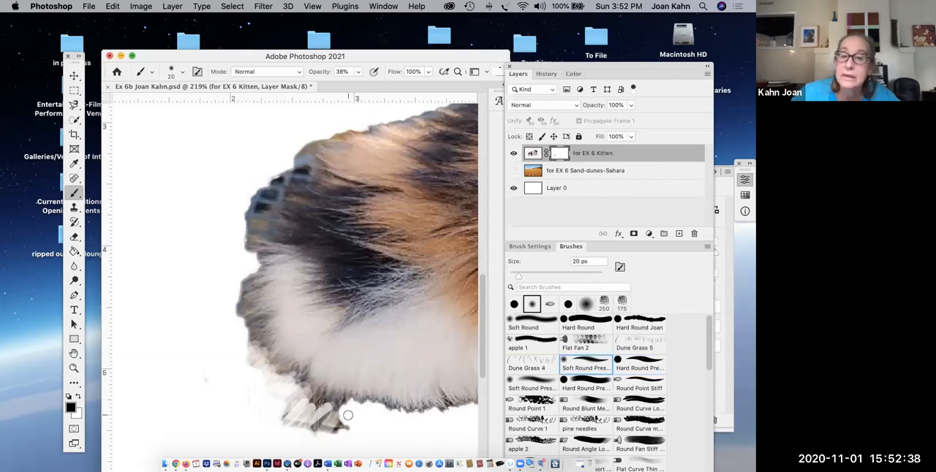
pyautogui.moveTo(322, 401)
pyautogui.mouseDown()
pyautogui.moveTo(313, 425)
pyautogui.moveTo(345, 421)
pyautogui.mouseUp()
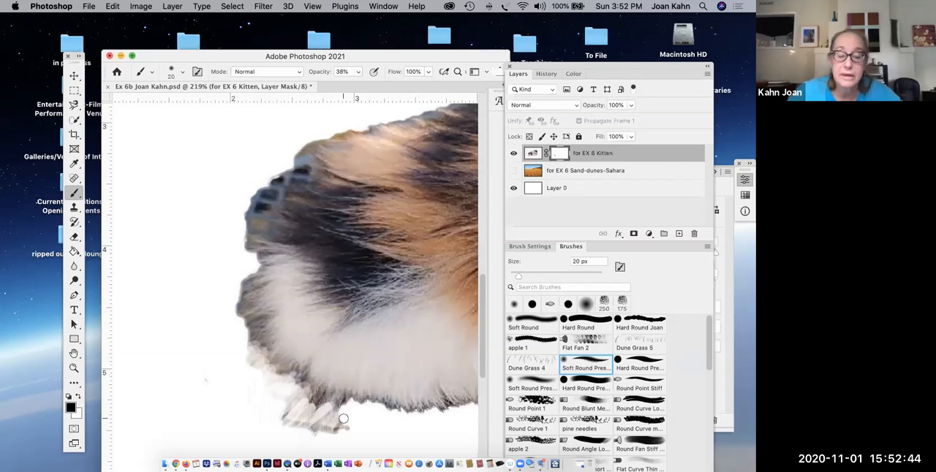
# - Raise the brush opacity to 64% and mask out the remaining foot fragments below the kitten's rear
pyautogui.click(358, 73)
pyautogui.moveTo(358, 88); pyautogui.dragTo(369, 87)
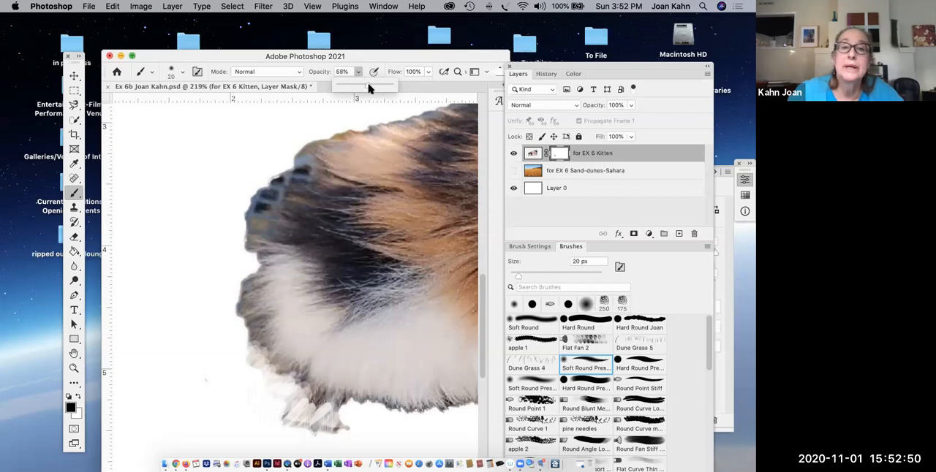
pyautogui.click(290, 400)
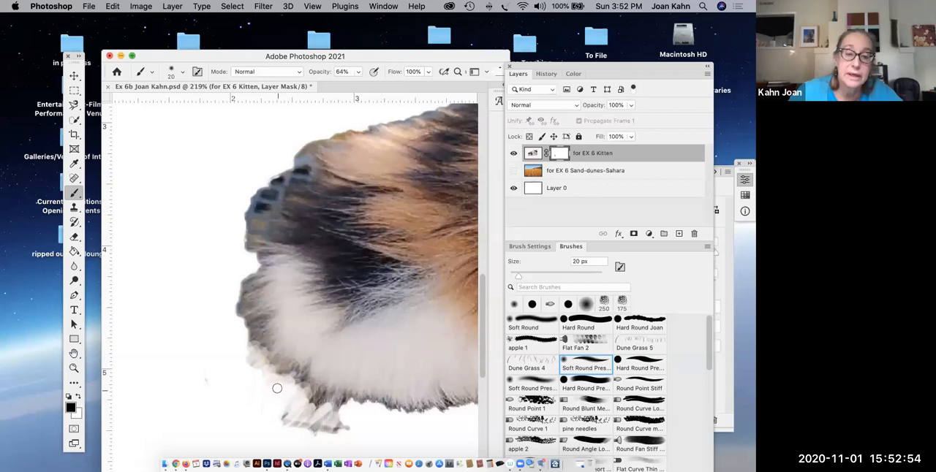
pyautogui.moveTo(304, 409)
pyautogui.mouseDown()
pyautogui.moveTo(334, 427)
pyautogui.moveTo(346, 424)
pyautogui.moveTo(322, 395)
pyautogui.moveTo(298, 408)
pyautogui.moveTo(288, 429)
pyautogui.moveTo(298, 423)
pyautogui.mouseUp()
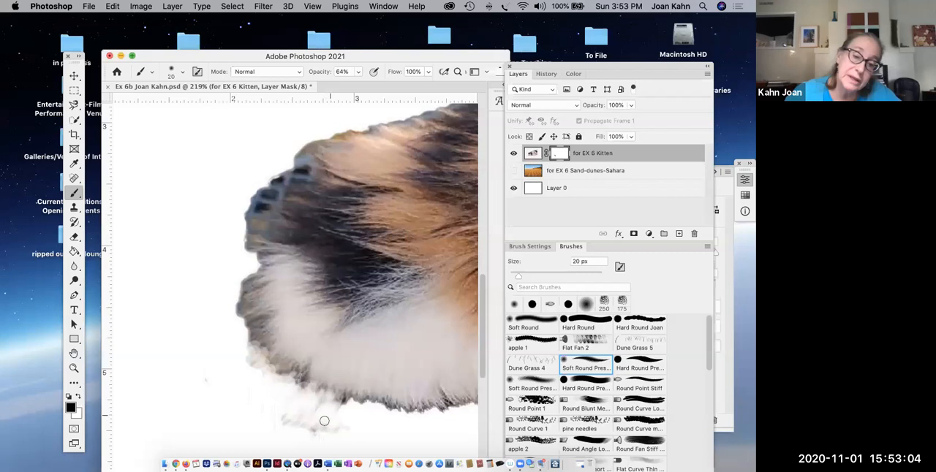
pyautogui.moveTo(269, 420); pyautogui.dragTo(334, 431)
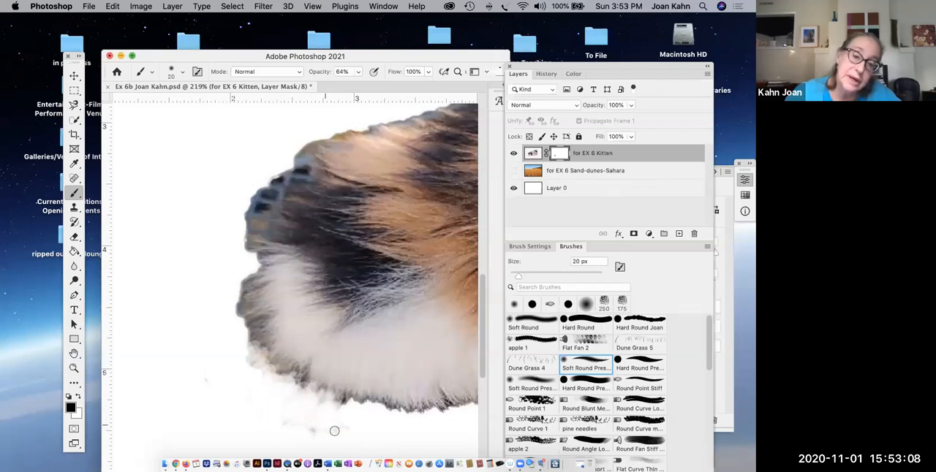
# - Mask the kitten's rear fur edge with the Round Point Stiff brush at 20 px, then with short 8 px hair strokes
pyautogui.click(642, 379)
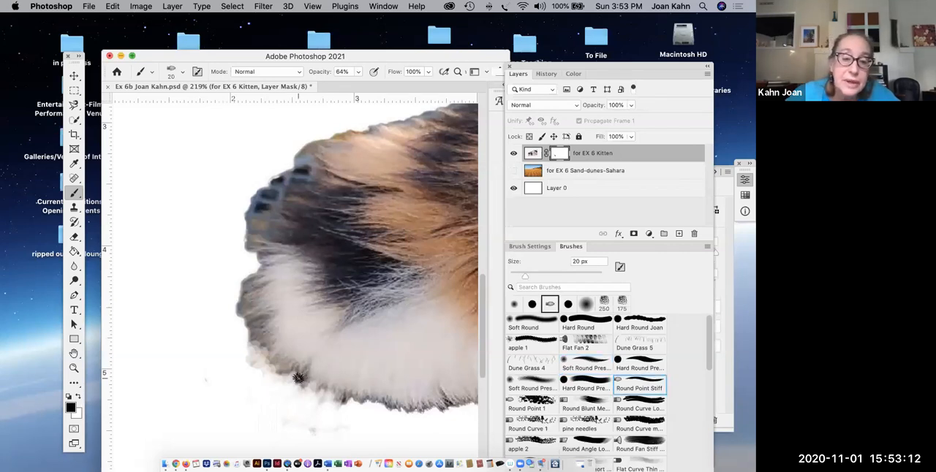
pyautogui.moveTo(256, 383)
pyautogui.mouseDown()
pyautogui.moveTo(259, 352)
pyautogui.moveTo(240, 361)
pyautogui.moveTo(245, 313)
pyautogui.mouseUp()
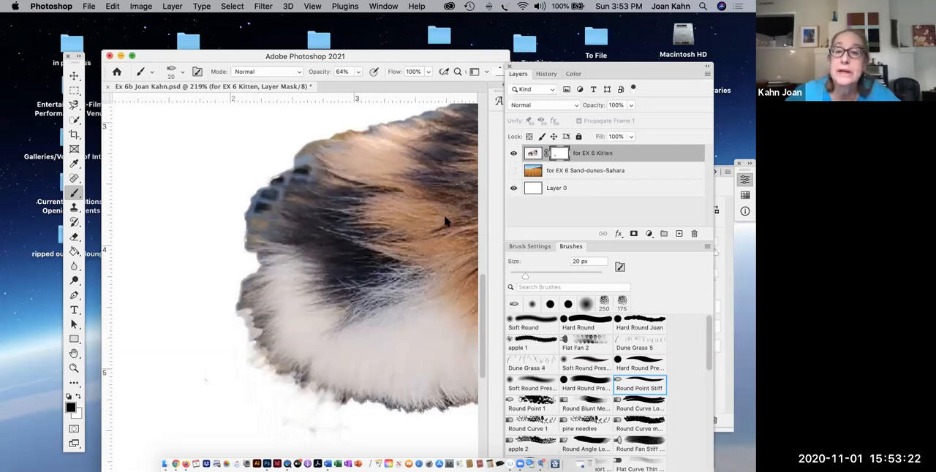
pyautogui.press('[')
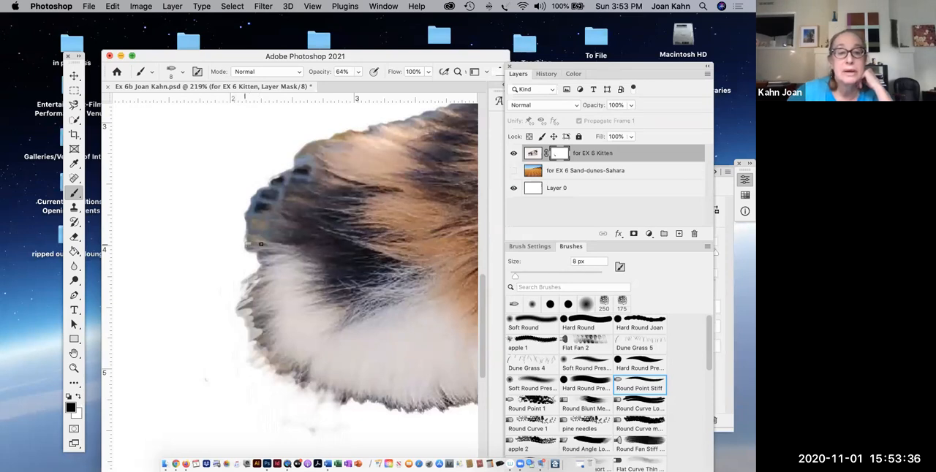
pyautogui.moveTo(279, 242)
pyautogui.mouseDown()
pyautogui.moveTo(242, 249)
pyautogui.moveTo(287, 245)
pyautogui.moveTo(252, 238)
pyautogui.moveTo(277, 231)
pyautogui.moveTo(253, 230)
pyautogui.moveTo(283, 219)
pyautogui.moveTo(237, 210)
pyautogui.moveTo(282, 207)
pyautogui.moveTo(299, 197)
pyautogui.moveTo(280, 193)
pyautogui.moveTo(303, 187)
pyautogui.moveTo(277, 187)
pyautogui.moveTo(313, 172)
pyautogui.moveTo(270, 177)
pyautogui.moveTo(294, 184)
pyautogui.moveTo(268, 184)
pyautogui.moveTo(280, 191)
pyautogui.moveTo(239, 203)
pyautogui.moveTo(259, 205)
pyautogui.moveTo(247, 213)
pyautogui.moveTo(256, 248)
pyautogui.mouseUp()
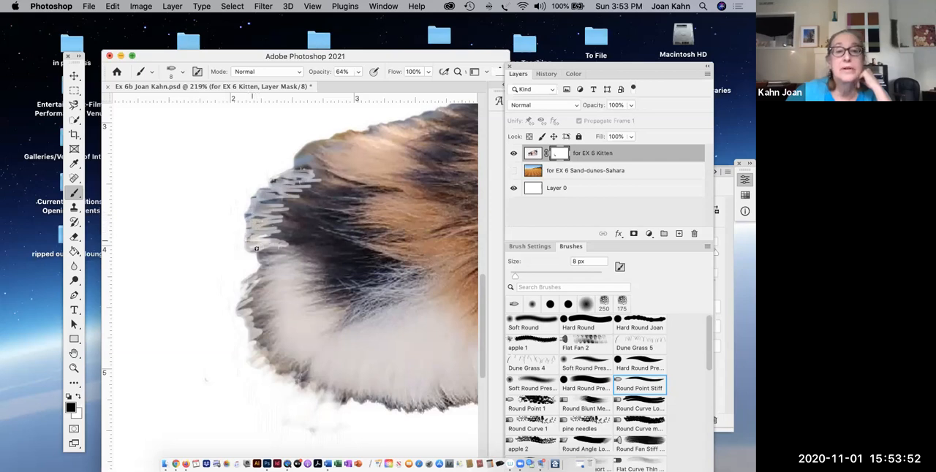
# - Raise the brush opacity to 86% and mask short hair strokes along the kitten's rear and upper rump edge
pyautogui.click(357, 73)
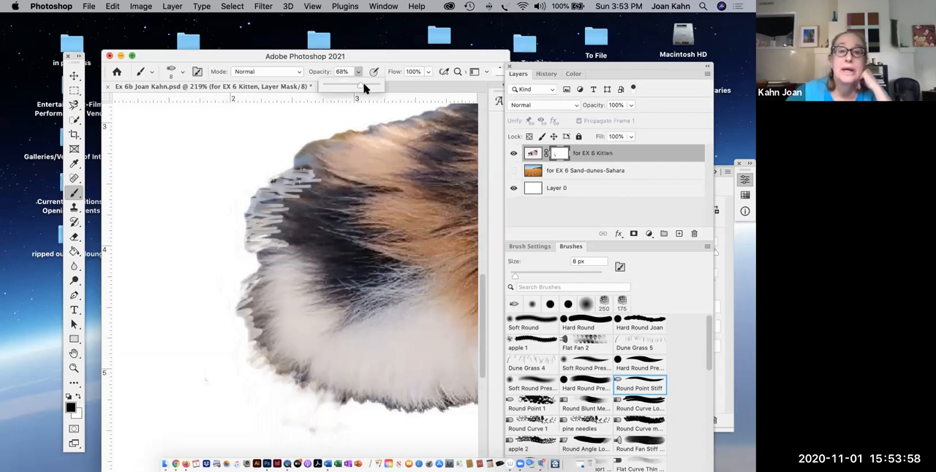
pyautogui.moveTo(366, 88); pyautogui.dragTo(368, 91)
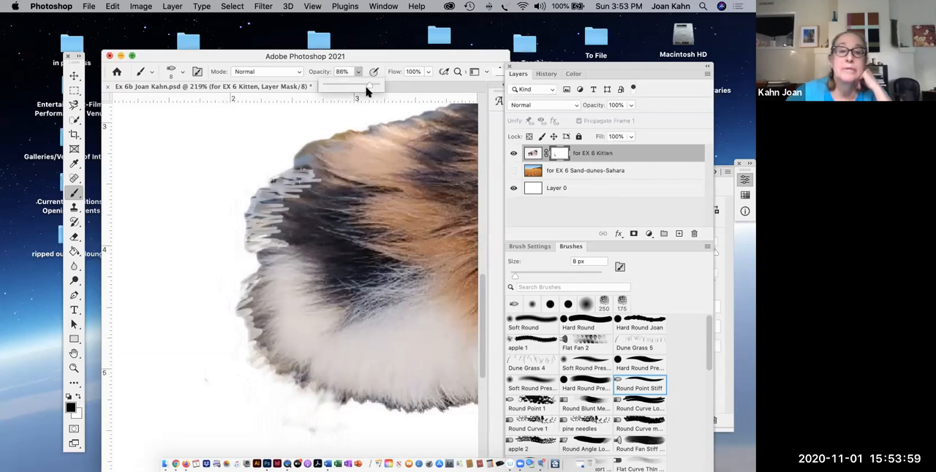
pyautogui.click(273, 180)
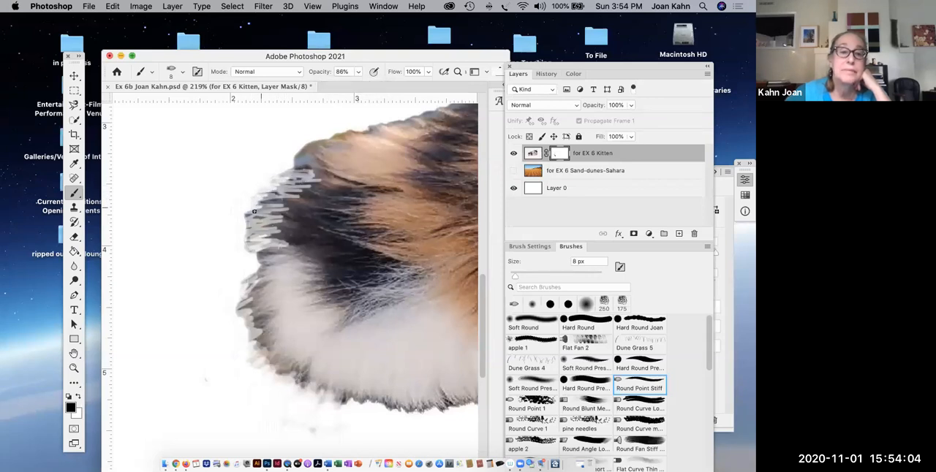
pyautogui.moveTo(254, 217)
pyautogui.mouseDown()
pyautogui.moveTo(280, 197)
pyautogui.moveTo(267, 187)
pyautogui.moveTo(280, 161)
pyautogui.moveTo(307, 167)
pyautogui.moveTo(304, 149)
pyautogui.moveTo(317, 152)
pyautogui.moveTo(296, 156)
pyautogui.moveTo(312, 165)
pyautogui.moveTo(315, 142)
pyautogui.moveTo(353, 127)
pyautogui.mouseUp()
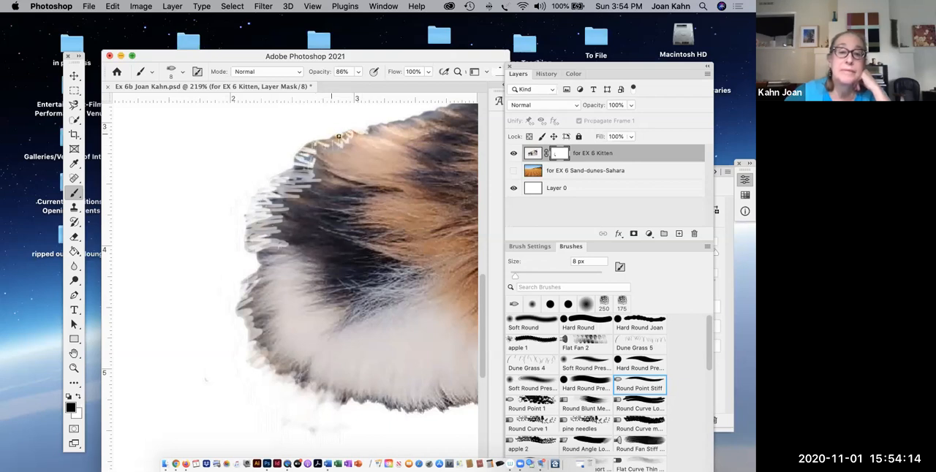
pyautogui.moveTo(307, 143)
pyautogui.mouseDown()
pyautogui.moveTo(285, 155)
pyautogui.moveTo(318, 154)
pyautogui.moveTo(286, 164)
pyautogui.moveTo(323, 160)
pyautogui.moveTo(306, 131)
pyautogui.moveTo(332, 149)
pyautogui.moveTo(296, 141)
pyautogui.moveTo(321, 136)
pyautogui.mouseUp()
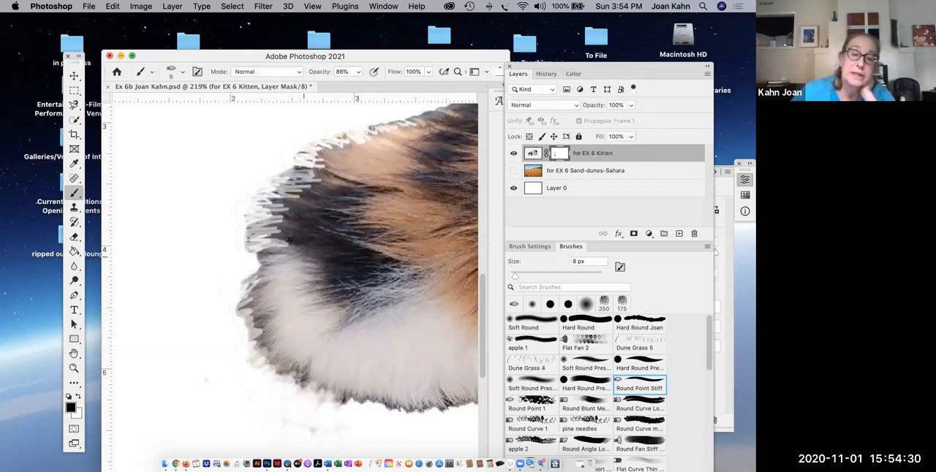
# - Restore fur along the rear edge by painting the mask white at 60% opacity, then with a soft 25 px brush at 46%
pyautogui.moveTo(358, 71); pyautogui.dragTo(347, 87)
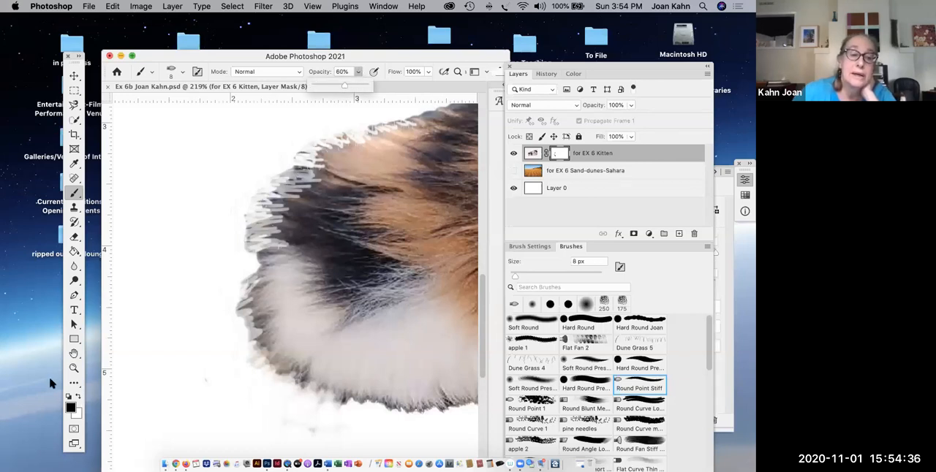
pyautogui.click(78, 398)
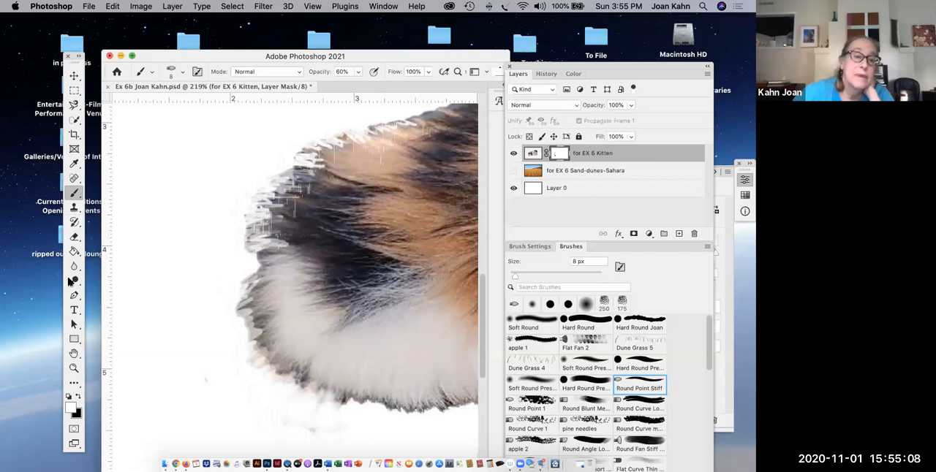
pyautogui.click(357, 71)
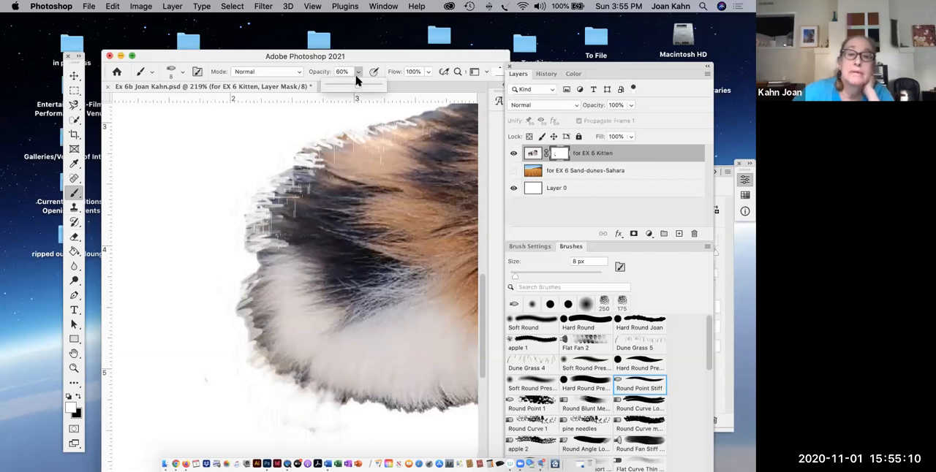
pyautogui.moveTo(357, 85); pyautogui.dragTo(350, 85)
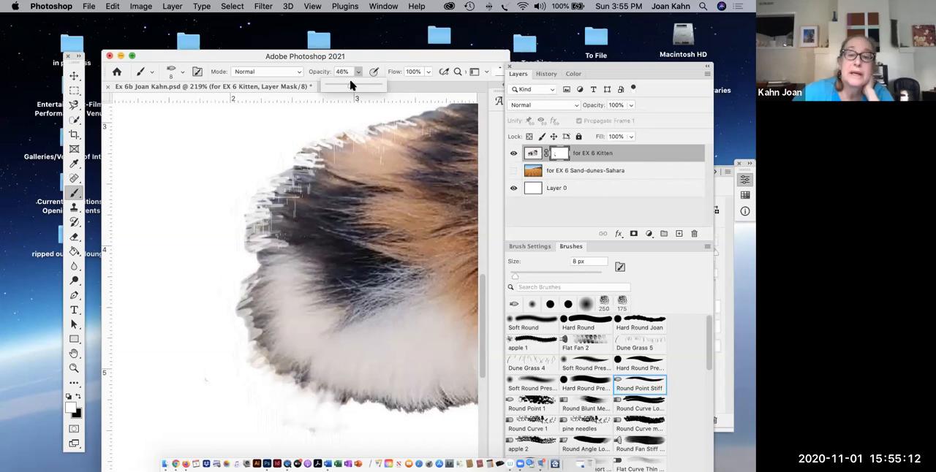
pyautogui.click(586, 307)
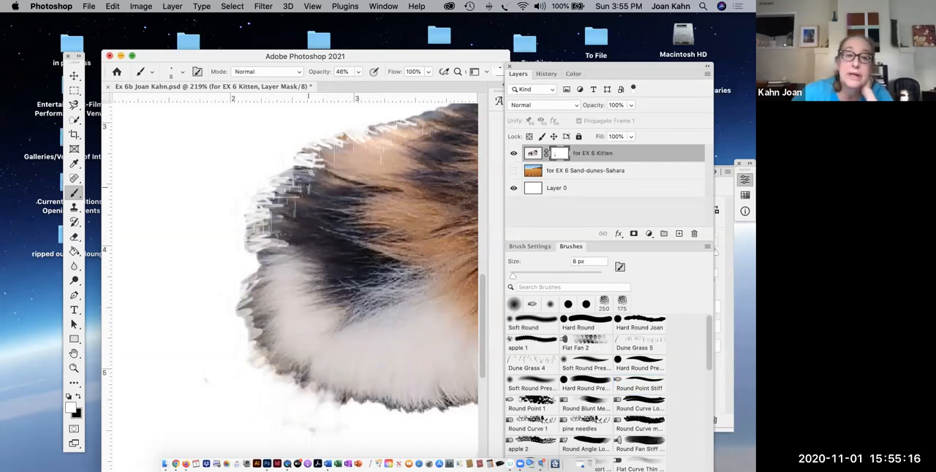
pyautogui.press(']')
pyautogui.press(']')
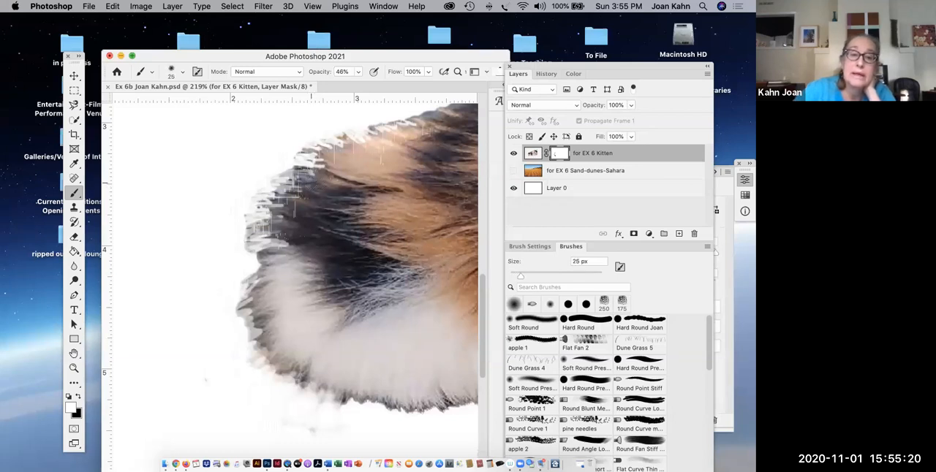
pyautogui.moveTo(307, 189)
pyautogui.mouseDown()
pyautogui.moveTo(300, 191)
pyautogui.moveTo(315, 206)
pyautogui.moveTo(291, 210)
pyautogui.moveTo(305, 228)
pyautogui.moveTo(283, 241)
pyautogui.mouseUp()
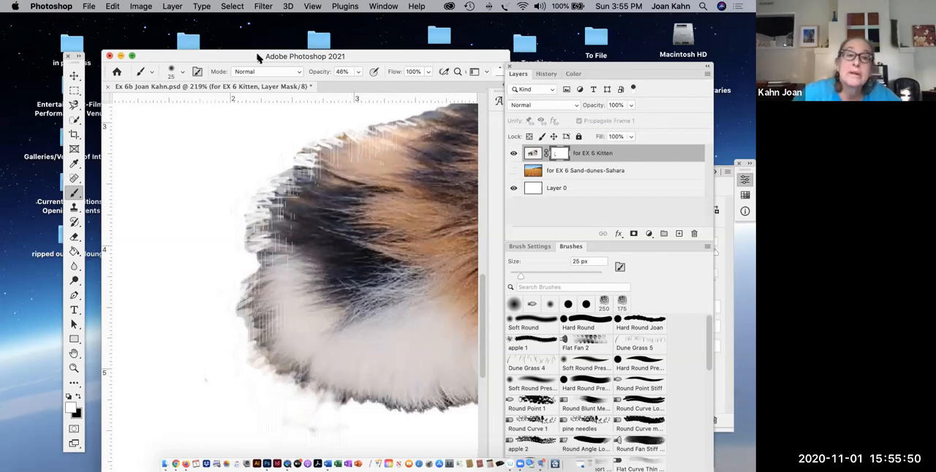
# - Raise the brush opacity to 76% and paint white on the mask below the rear to bring back a foot fragment
pyautogui.moveTo(258, 56); pyautogui.dragTo(217, 56)
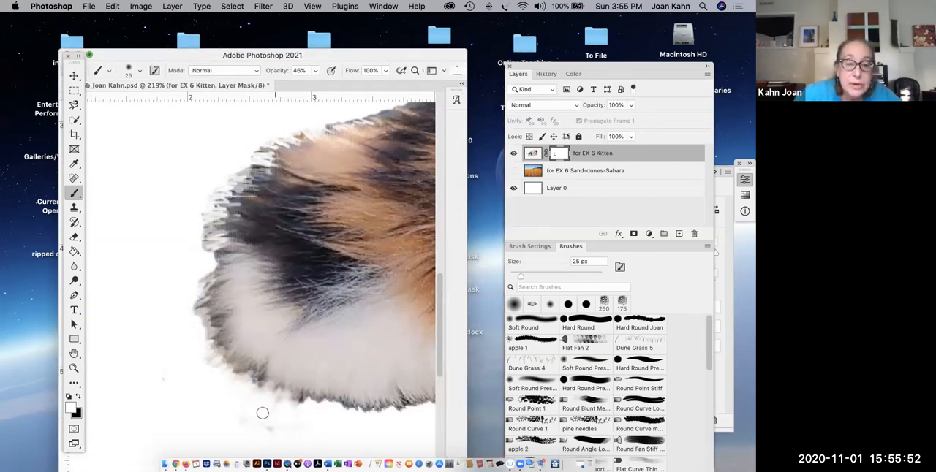
pyautogui.click(315, 70)
pyautogui.moveTo(314, 84); pyautogui.dragTo(330, 84)
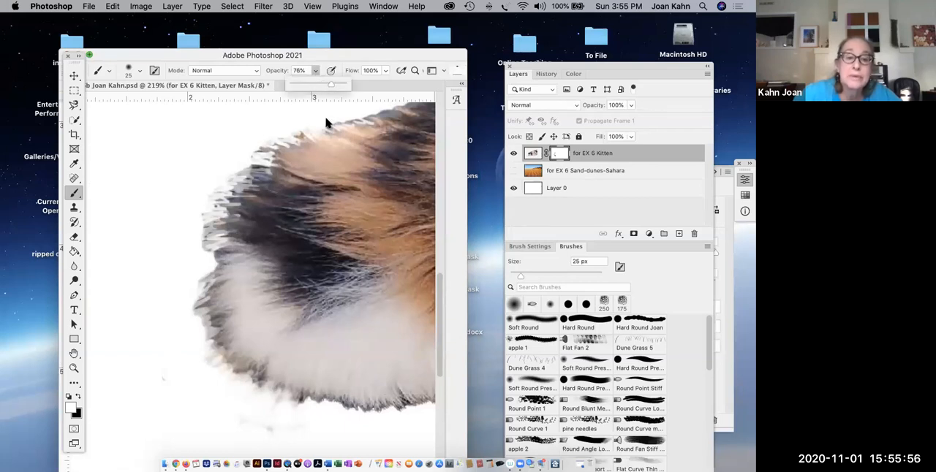
pyautogui.moveTo(263, 416)
pyautogui.mouseDown()
pyautogui.moveTo(272, 402)
pyautogui.moveTo(269, 416)
pyautogui.mouseUp()
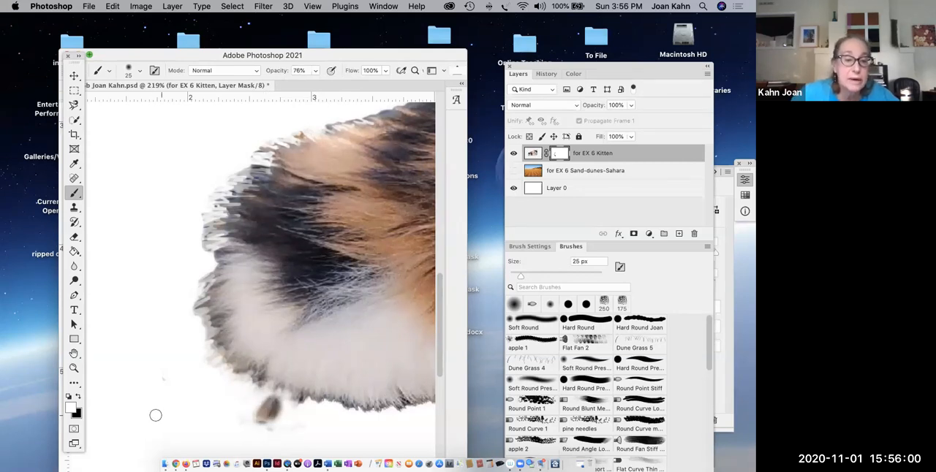
# - Swap to black, mask out the foot fragment, and clear stray residue around the rear and upper edges at 100% opacity
pyautogui.click(78, 397)
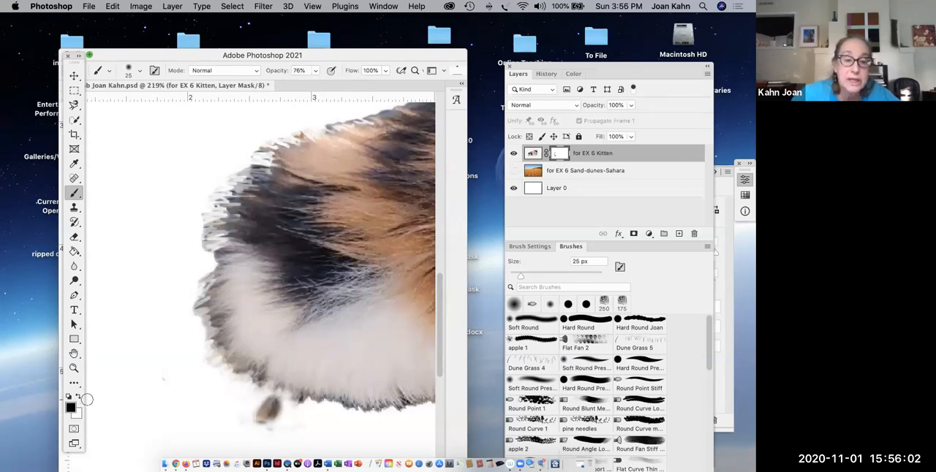
pyautogui.moveTo(240, 423); pyautogui.dragTo(275, 411)
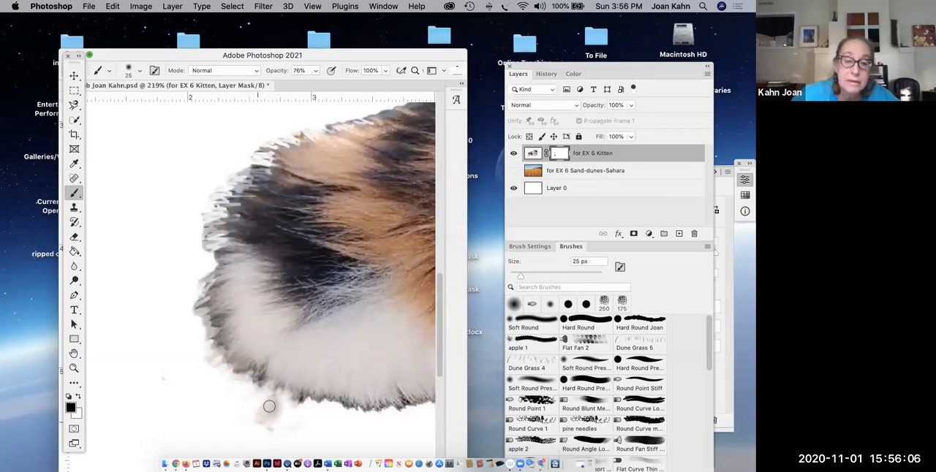
pyautogui.click(314, 71)
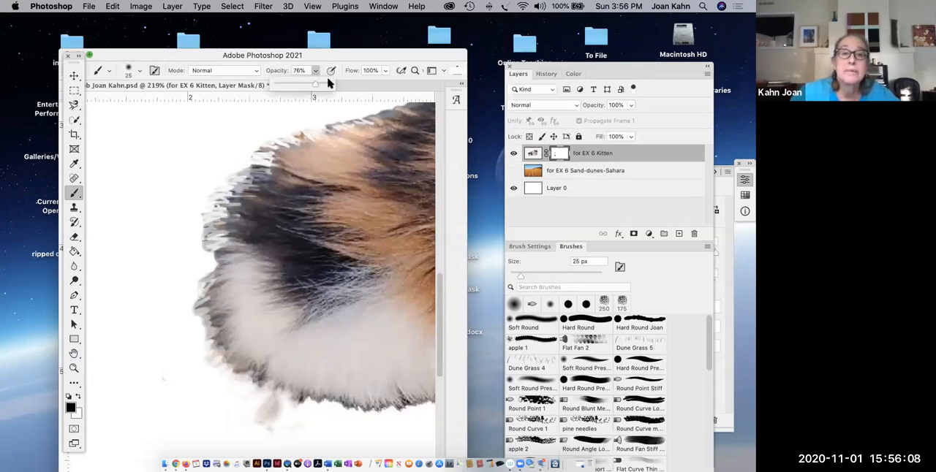
pyautogui.moveTo(318, 85); pyautogui.dragTo(330, 86)
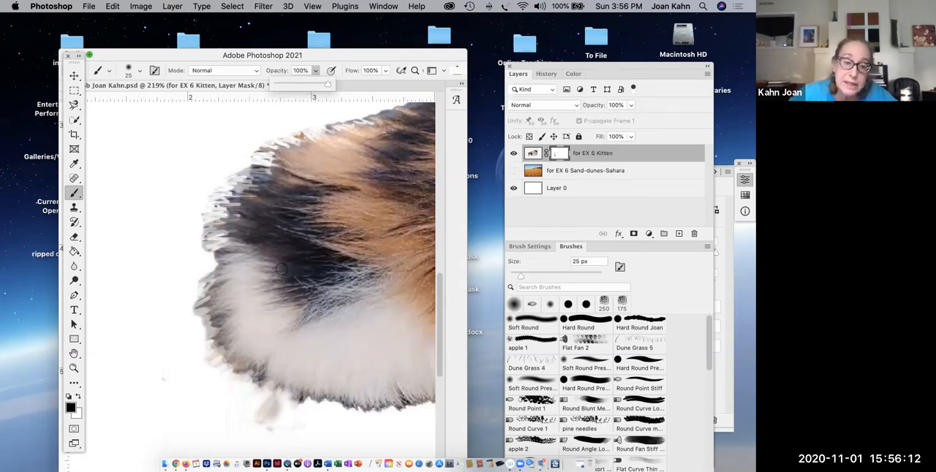
pyautogui.click(258, 418)
pyautogui.moveTo(257, 418)
pyautogui.mouseDown()
pyautogui.moveTo(272, 408)
pyautogui.moveTo(280, 424)
pyautogui.mouseUp()
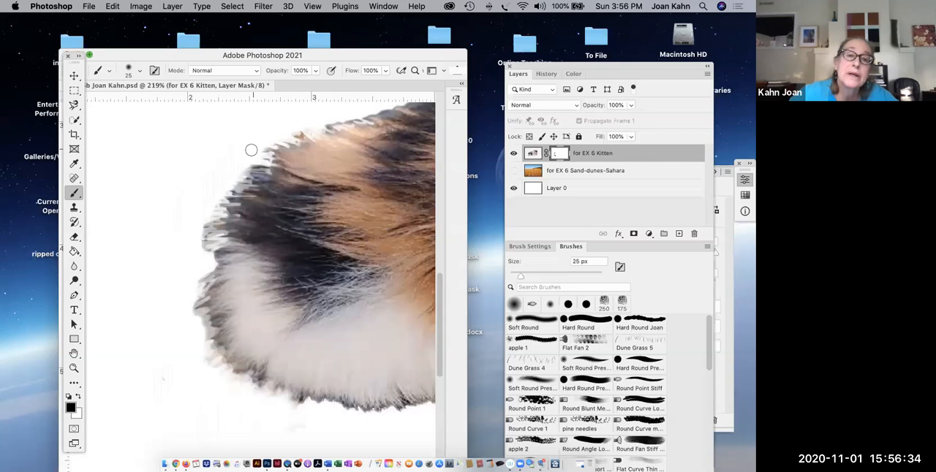
pyautogui.moveTo(323, 122); pyautogui.dragTo(365, 113)
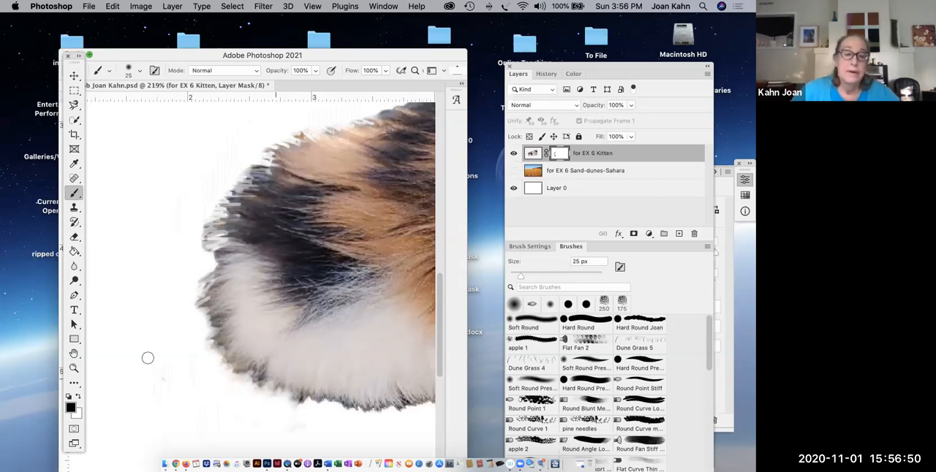
# - Mask short hair strokes along the upper edge of the kitten's back with a 7 px brush
pyautogui.click(73, 354)
pyautogui.moveTo(286, 272); pyautogui.dragTo(203, 332)
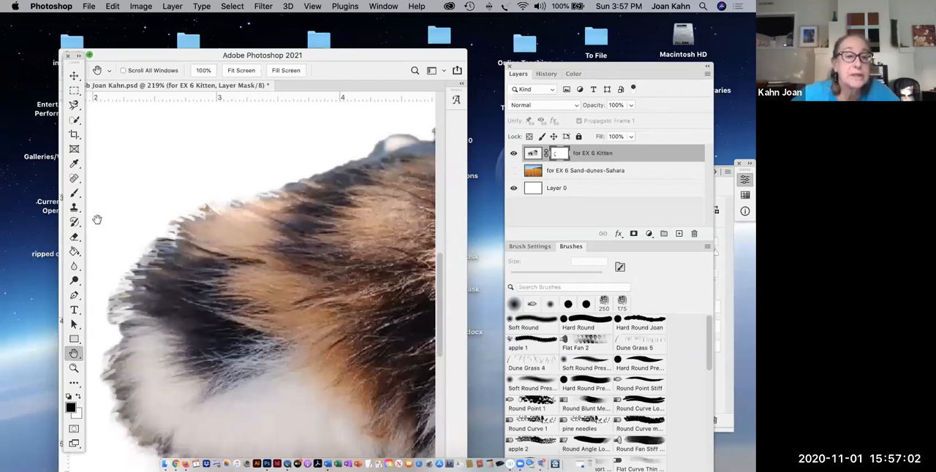
pyautogui.click(74, 193)
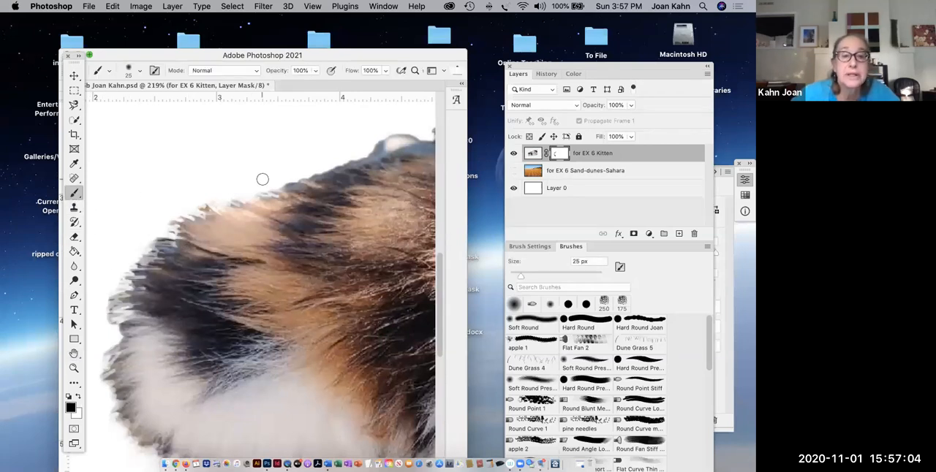
pyautogui.press('[')
pyautogui.press('[')
pyautogui.press('[')
pyautogui.press('[')
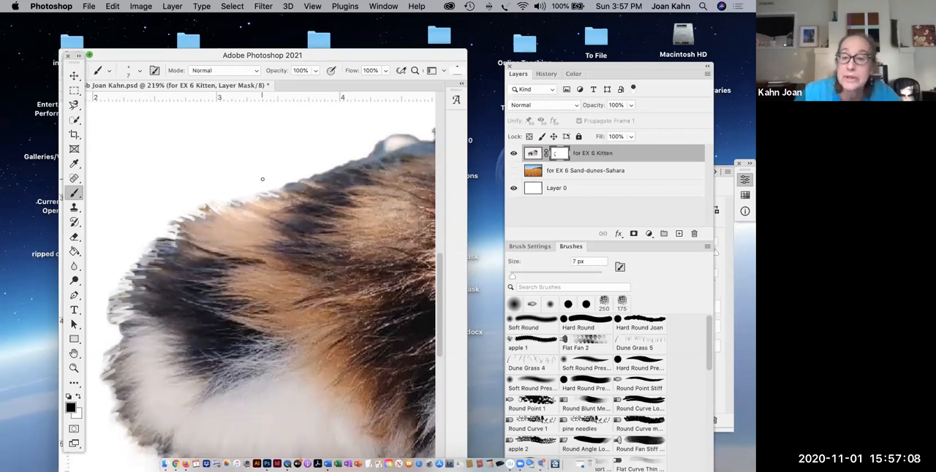
pyautogui.scroll(-2, 270, 187)
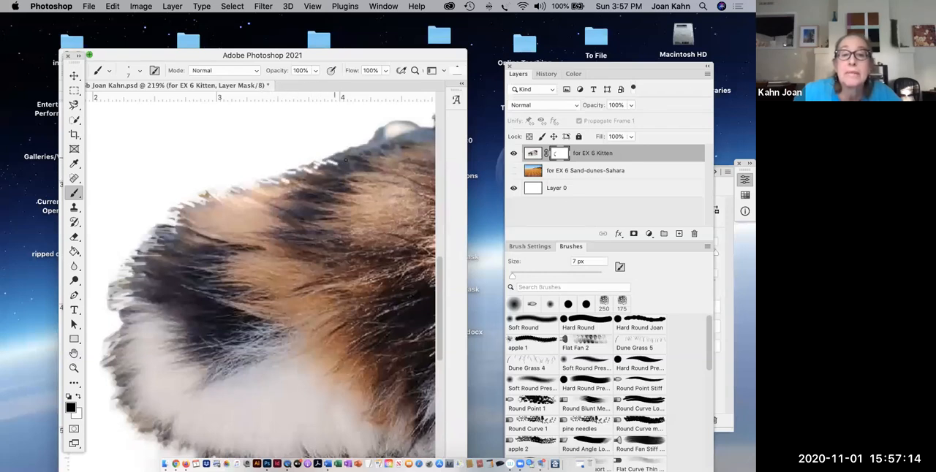
pyautogui.moveTo(335, 156); pyautogui.dragTo(337, 154)
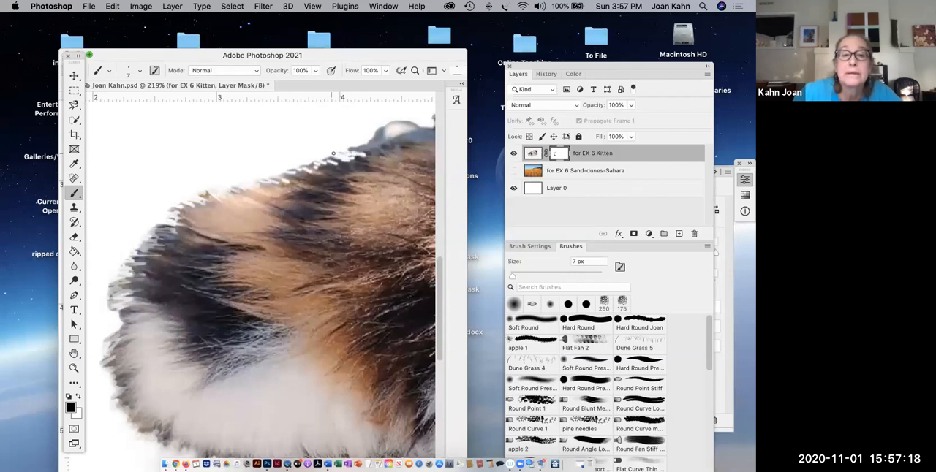
pyautogui.moveTo(314, 165); pyautogui.dragTo(321, 171)
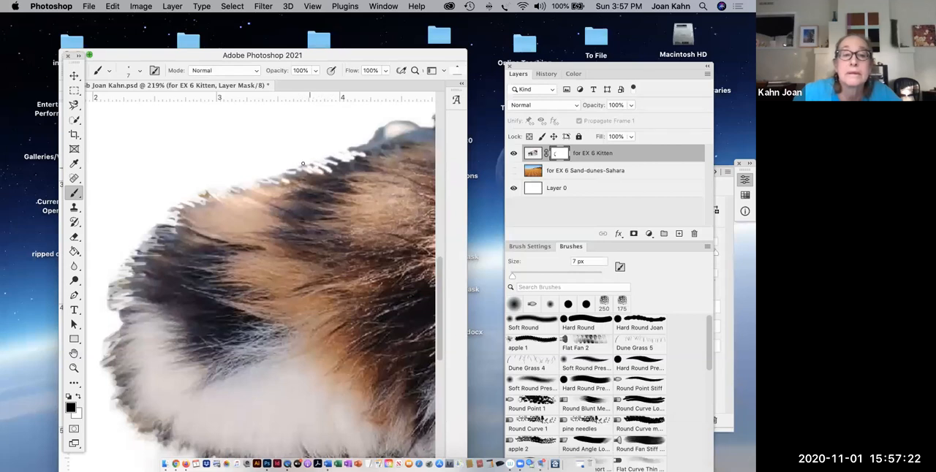
# - Lower the brush opacity to 45% and soften the back's fur edge, restoring hairs with white before switching back to black
pyautogui.click(314, 72)
pyautogui.moveTo(313, 87); pyautogui.dragTo(287, 89)
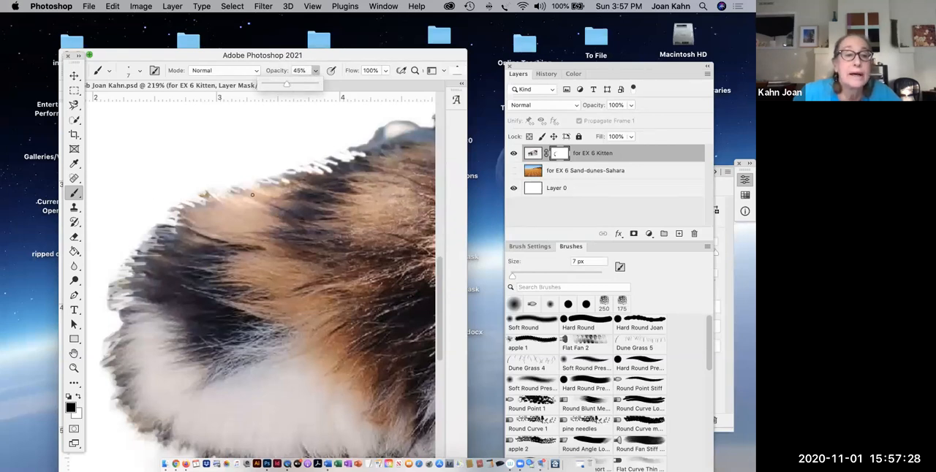
pyautogui.click(346, 160)
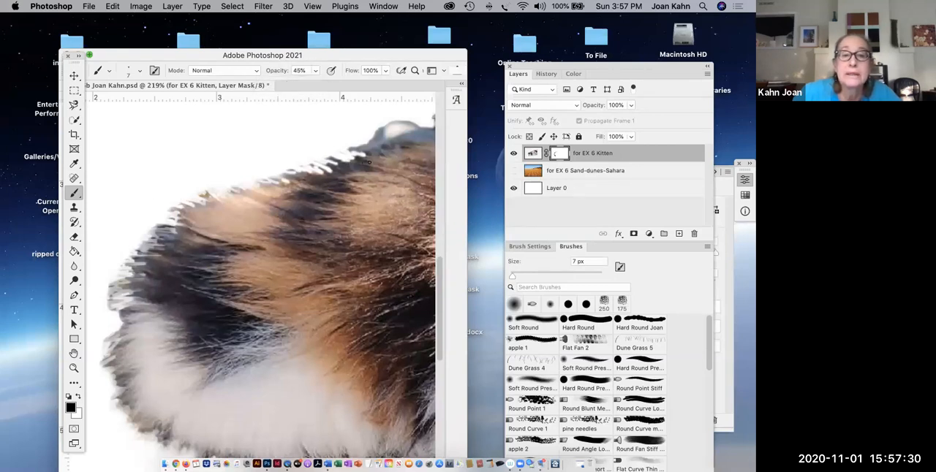
pyautogui.press('x')
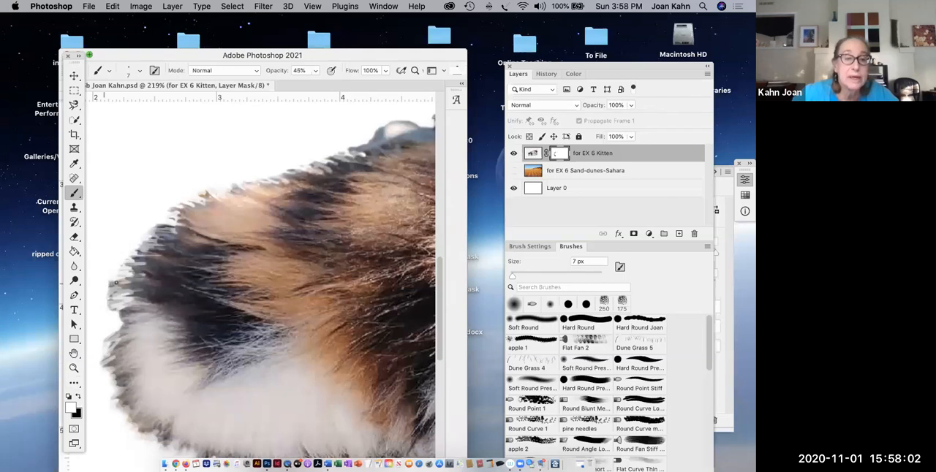
pyautogui.click(79, 397)
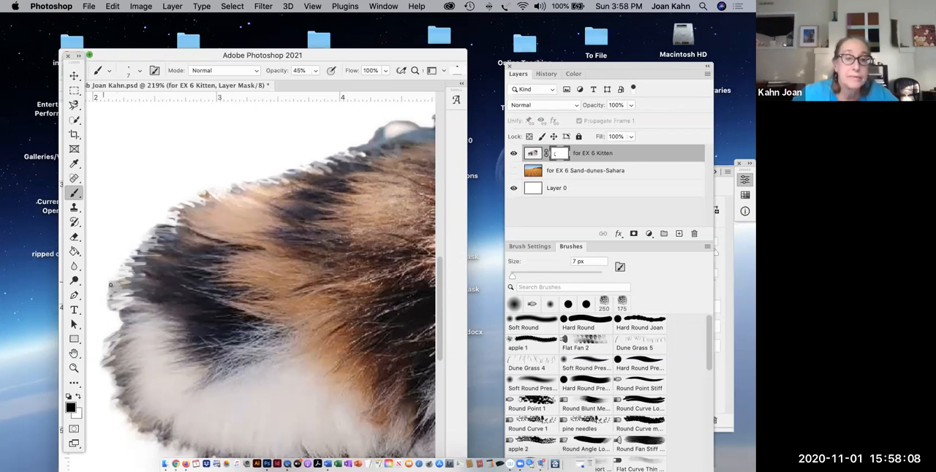
# - Raise the brush opacity to 76% and mask short hair strokes in black along the outer edge of the kitten's rear
pyautogui.click(315, 71)
pyautogui.moveTo(315, 85); pyautogui.dragTo(332, 84)
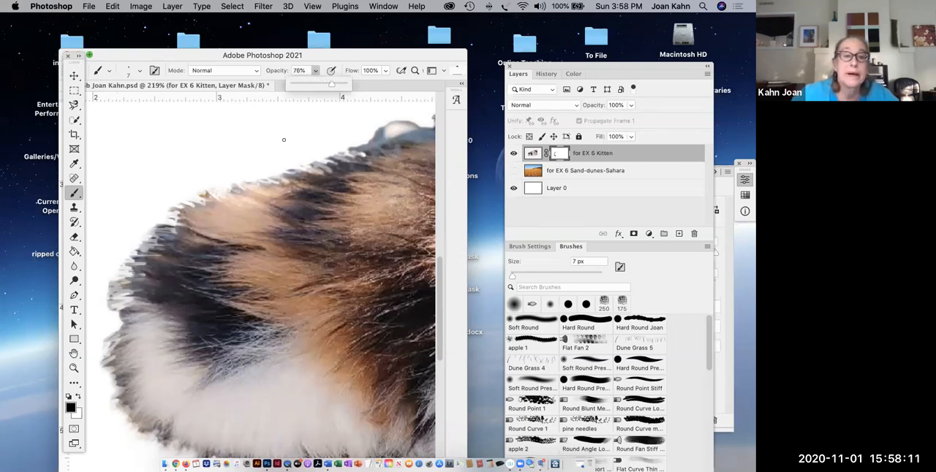
pyautogui.click(105, 294)
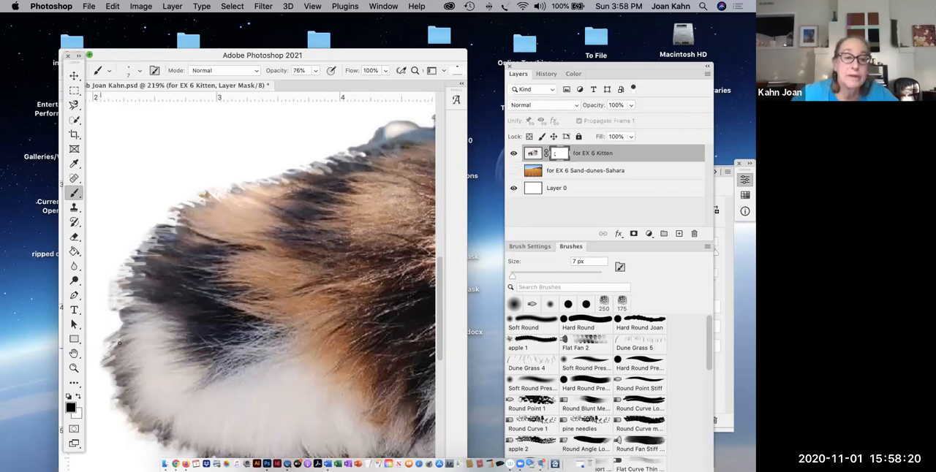
pyautogui.moveTo(96, 370)
pyautogui.mouseDown()
pyautogui.moveTo(126, 362)
pyautogui.moveTo(111, 372)
pyautogui.moveTo(125, 372)
pyautogui.mouseUp()
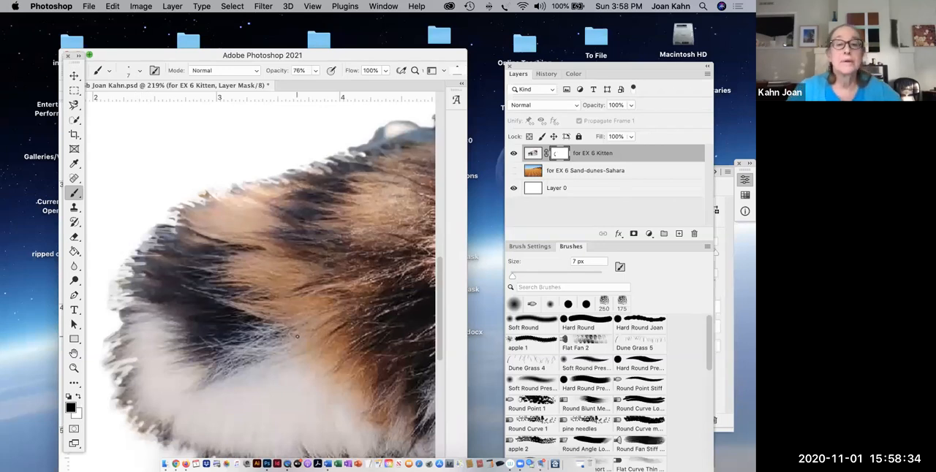
# - Show the Sand-dunes-Sahara layer behind the kitten again and shift the document window clear of the tools
pyautogui.press('super+0')
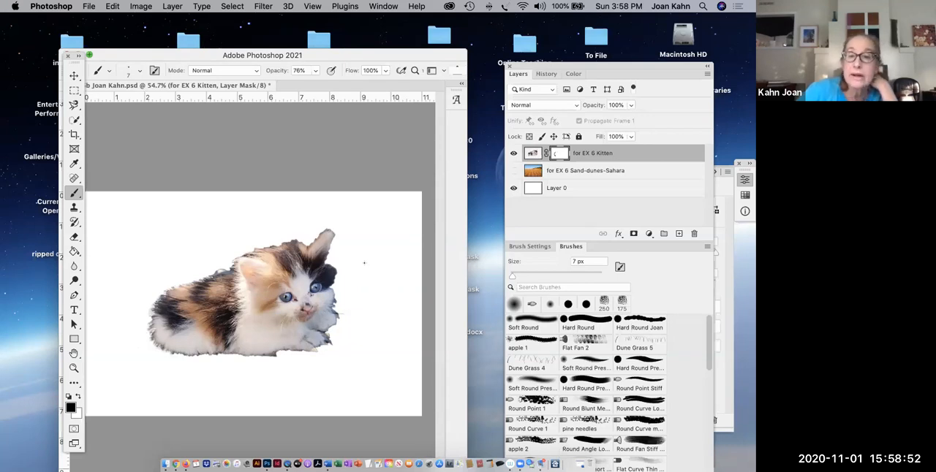
pyautogui.click(513, 171)
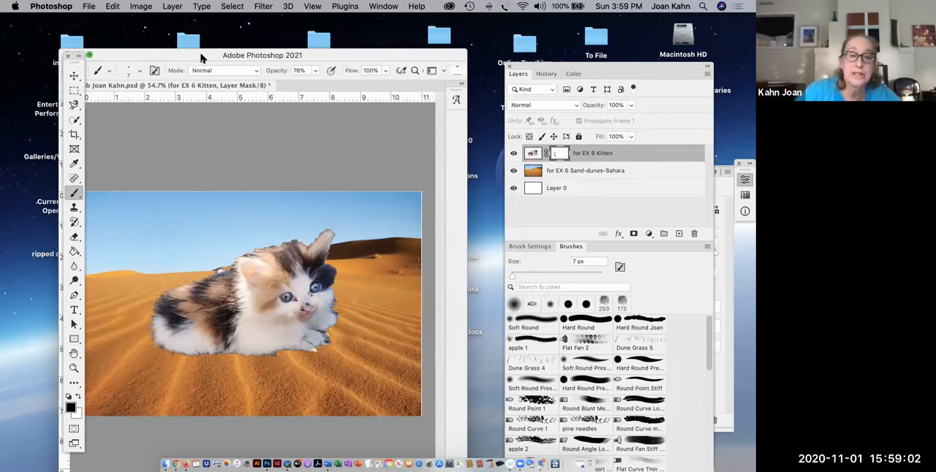
pyautogui.moveTo(204, 59); pyautogui.dragTo(236, 57)
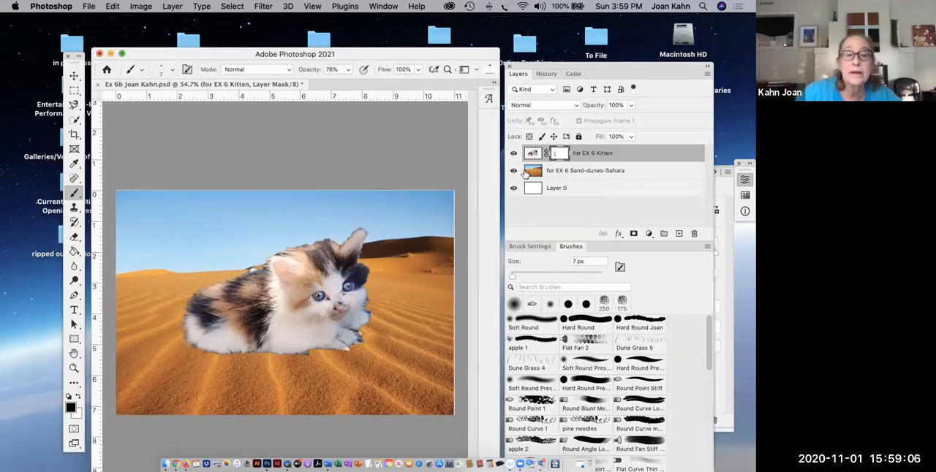
# - Add a drop shadow to the kitten layer with a 59° angle, 41 px distance and 28% spread
pyautogui.click(173, 7)
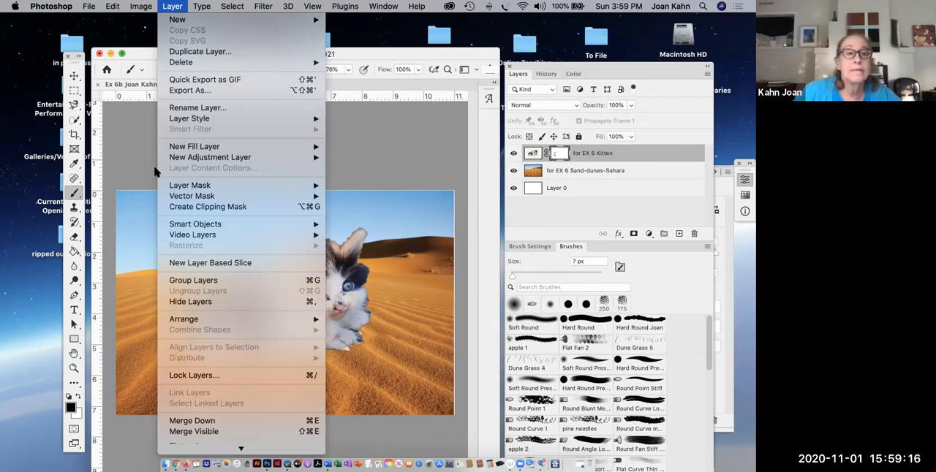
pyautogui.moveTo(194, 123)
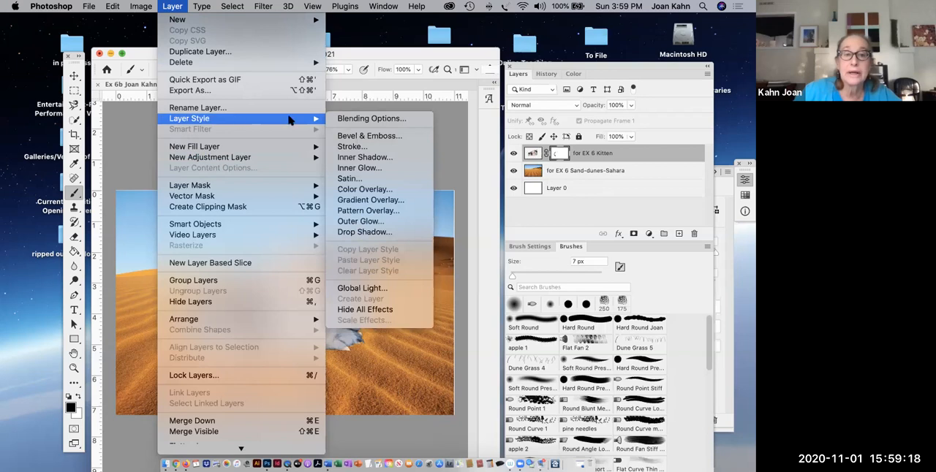
pyautogui.click(348, 233)
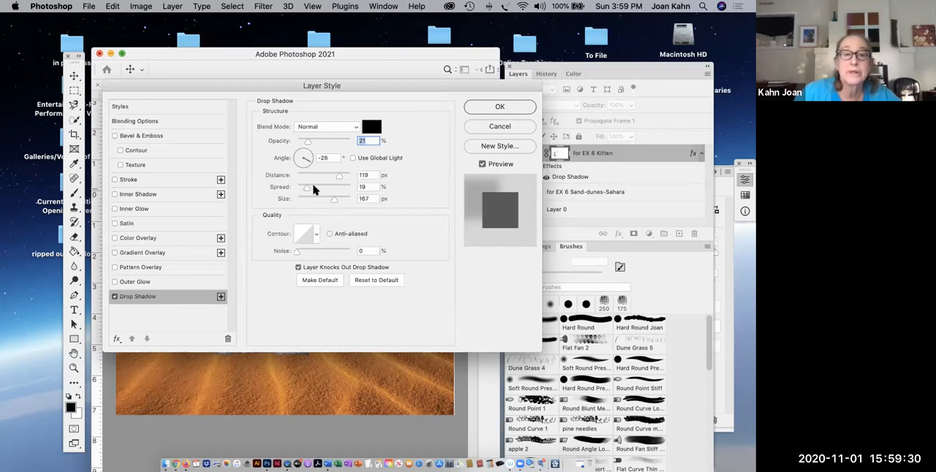
pyautogui.moveTo(307, 188); pyautogui.dragTo(303, 155)
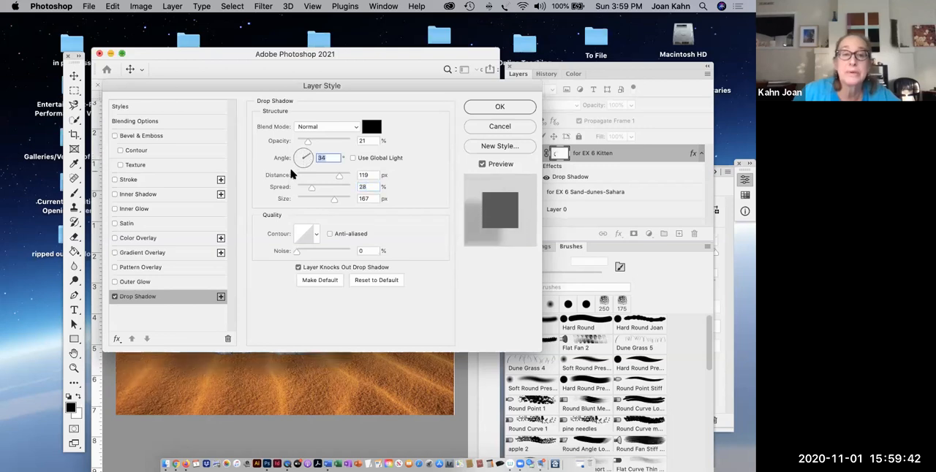
pyautogui.moveTo(338, 177); pyautogui.dragTo(318, 180)
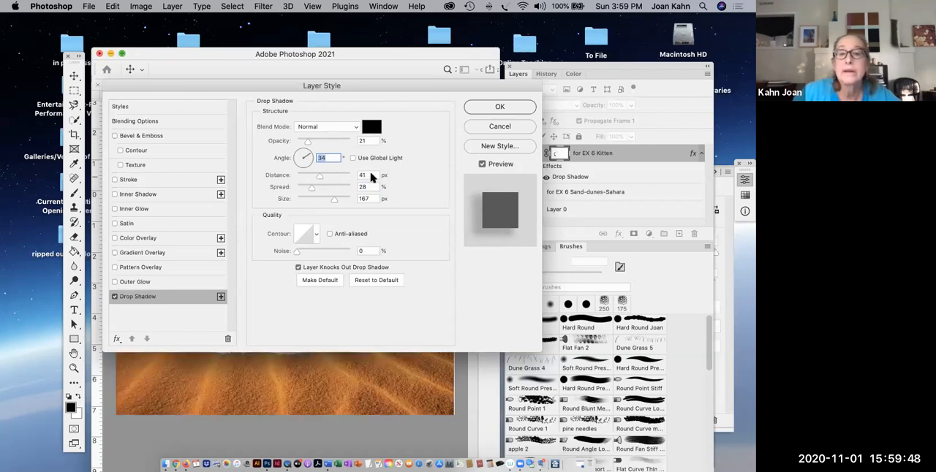
pyautogui.click(310, 154)
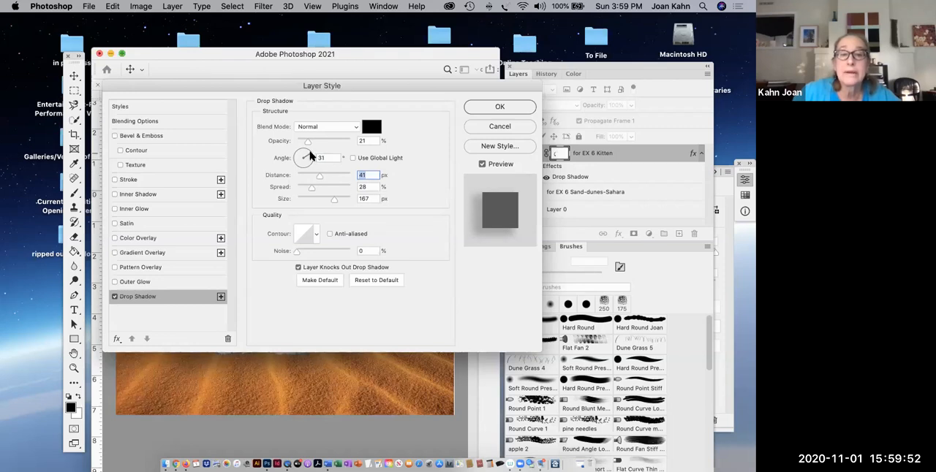
pyautogui.moveTo(310, 157); pyautogui.dragTo(306, 155)
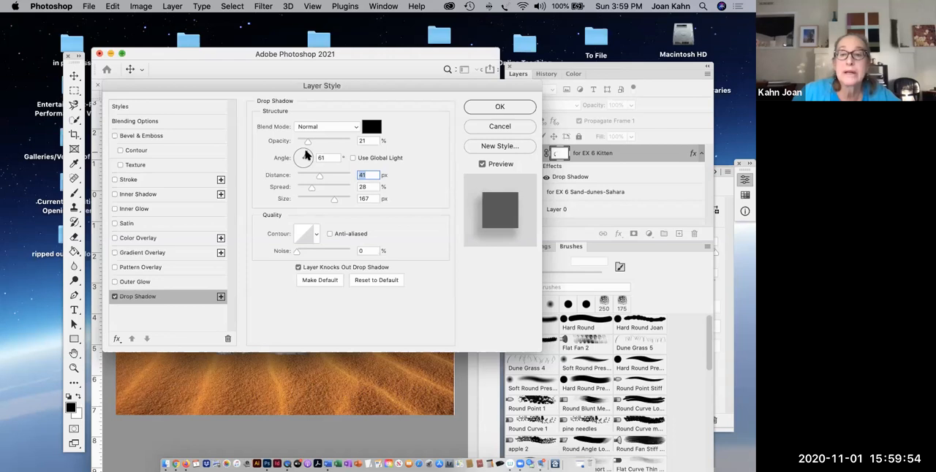
pyautogui.hotkey('shift', 'Tab')
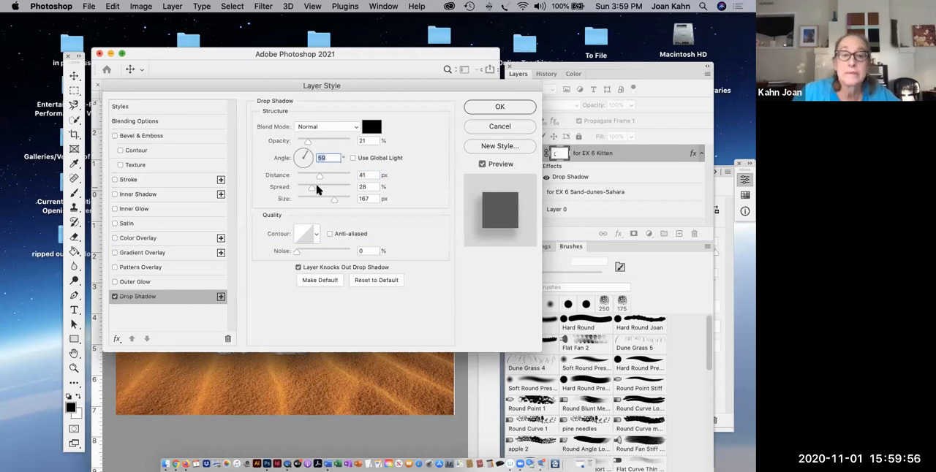
# - Adjust the kitten's drop shadow to 38% opacity, a 78° angle and 8% spread, and apply the layer style
pyautogui.moveTo(270, 89); pyautogui.dragTo(352, 107)
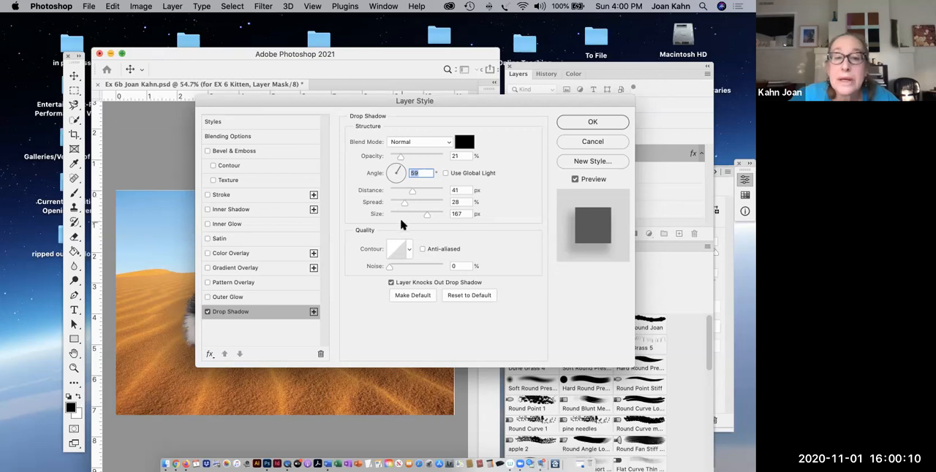
pyautogui.moveTo(400, 156)
pyautogui.mouseDown()
pyautogui.moveTo(409, 156)
pyautogui.moveTo(399, 167)
pyautogui.moveTo(397, 159)
pyautogui.mouseUp()
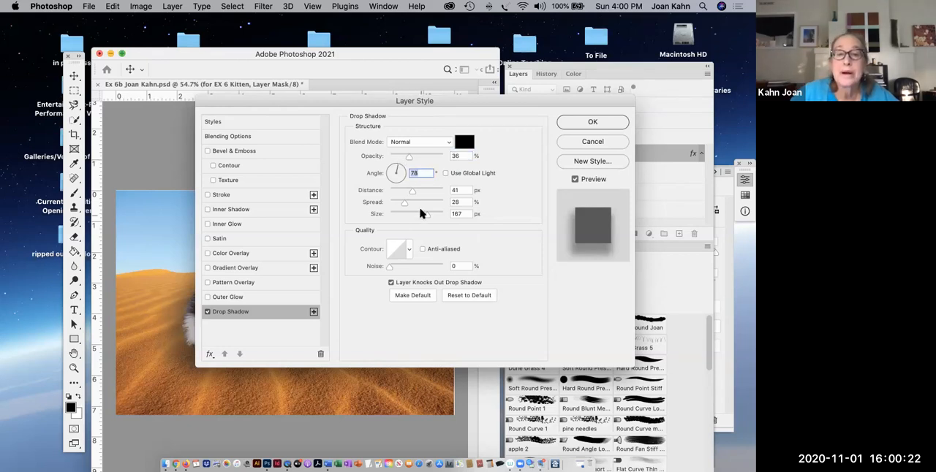
pyautogui.moveTo(405, 207); pyautogui.dragTo(393, 207)
pyautogui.moveTo(411, 156); pyautogui.dragTo(411, 155)
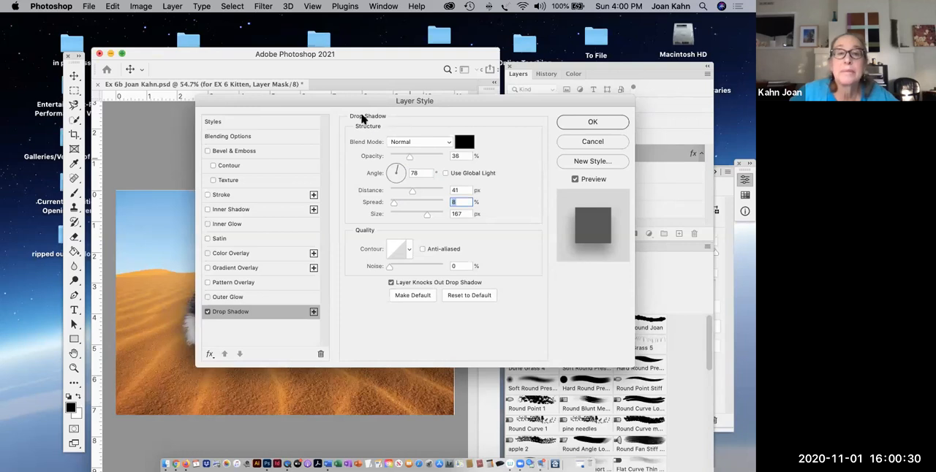
pyautogui.moveTo(356, 100)
pyautogui.mouseDown()
pyautogui.moveTo(383, 115)
pyautogui.moveTo(617, 134)
pyautogui.moveTo(509, 119)
pyautogui.moveTo(485, 98)
pyautogui.moveTo(362, 99)
pyautogui.mouseUp()
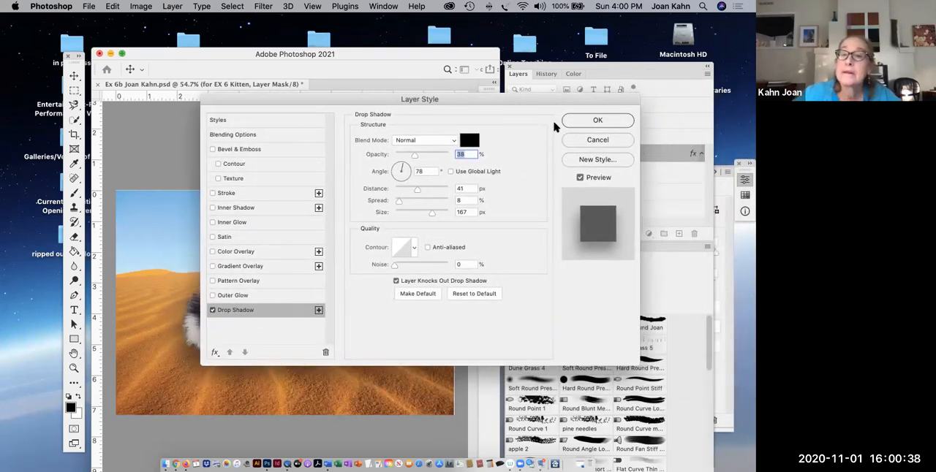
pyautogui.click(574, 125)
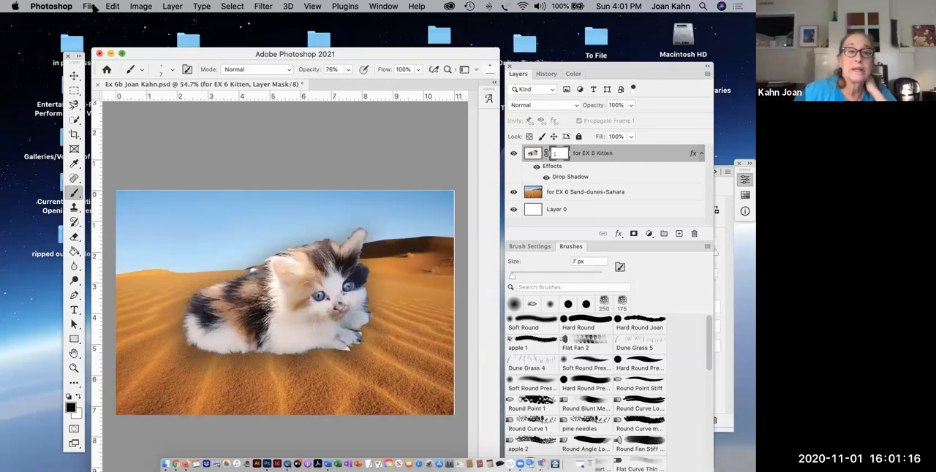
# - Save the document to the Desktop in Photoshop format with layers and Maximize Compatibility, replacing the existing Ex 6b file
pyautogui.click(91, 6)
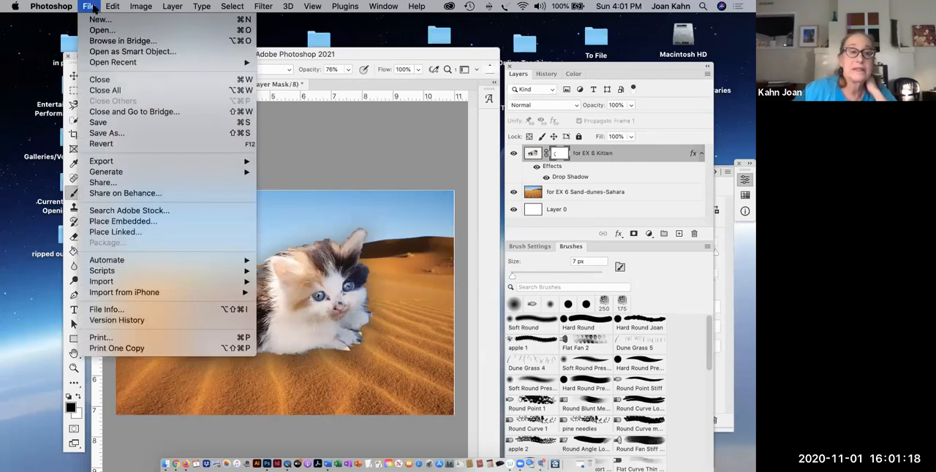
pyautogui.click(93, 136)
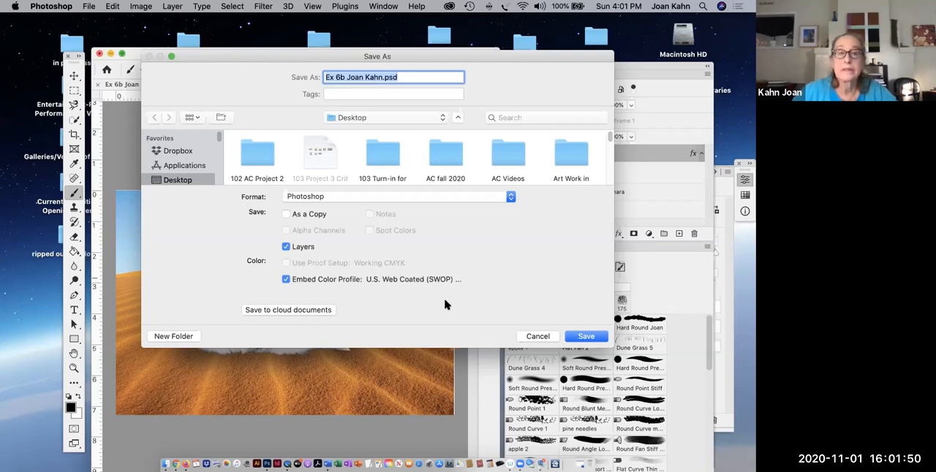
pyautogui.click(581, 337)
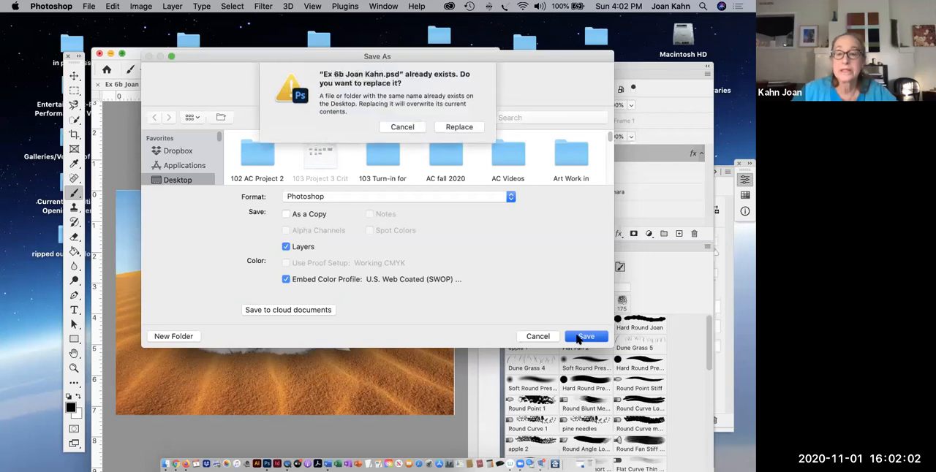
pyautogui.click(456, 129)
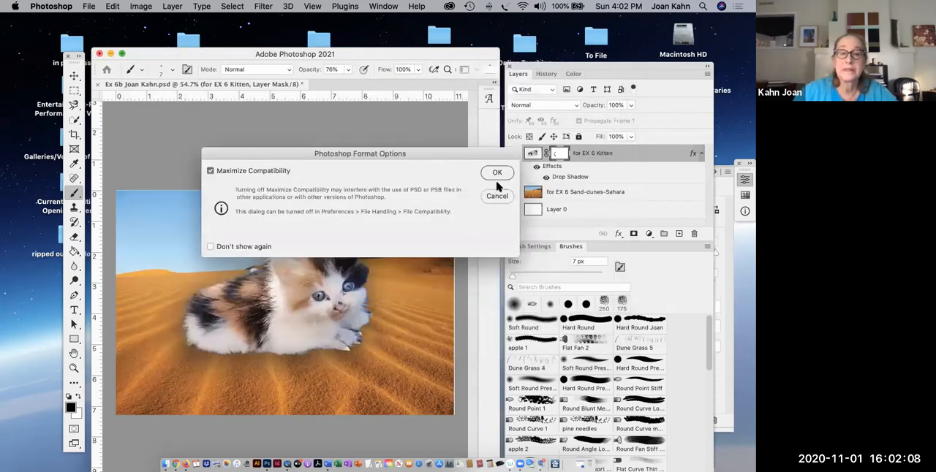
pyautogui.click(497, 174)
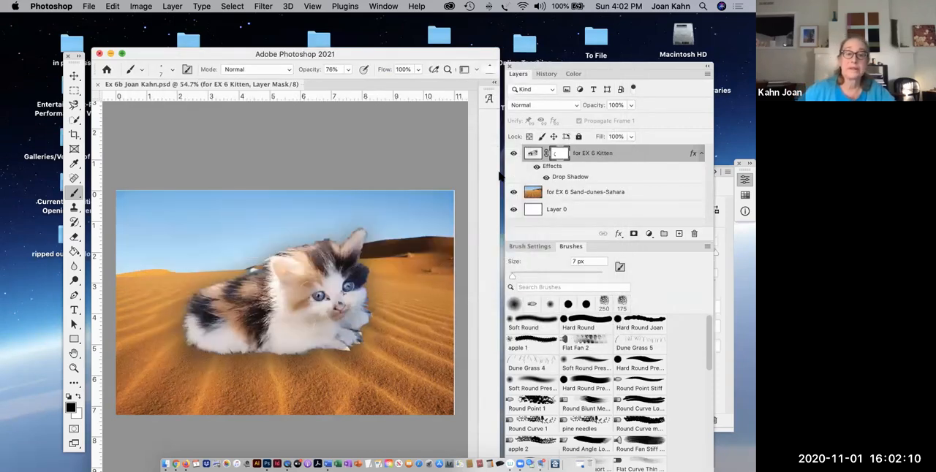